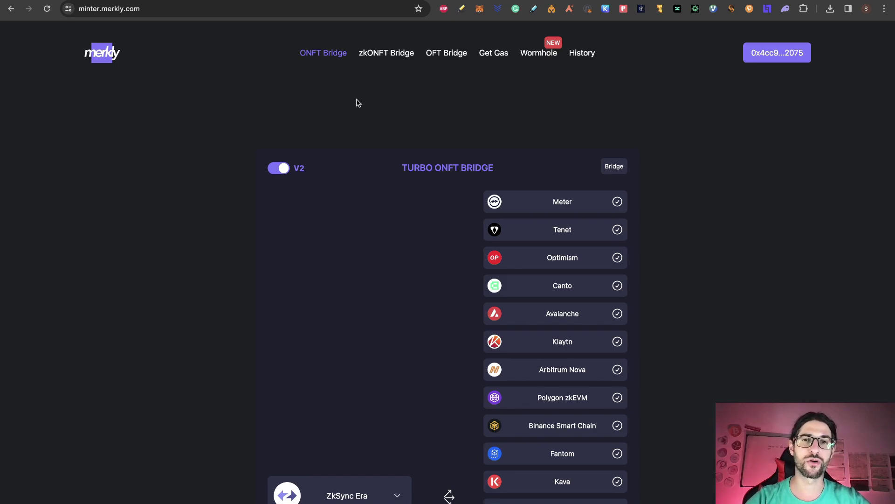
# Browse the Wormhole NFT bridge and its source-chain list, returning via the LayerZero ONFT bridge
pyautogui.click(539, 52)
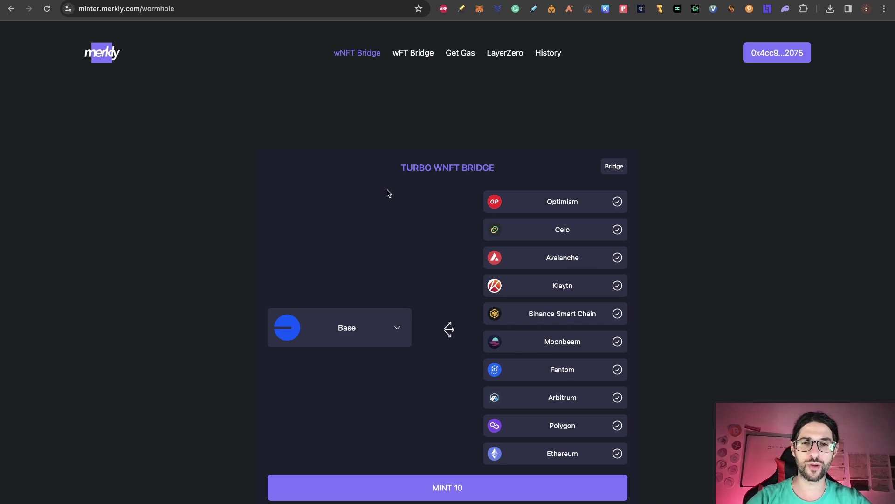
pyautogui.click(399, 332)
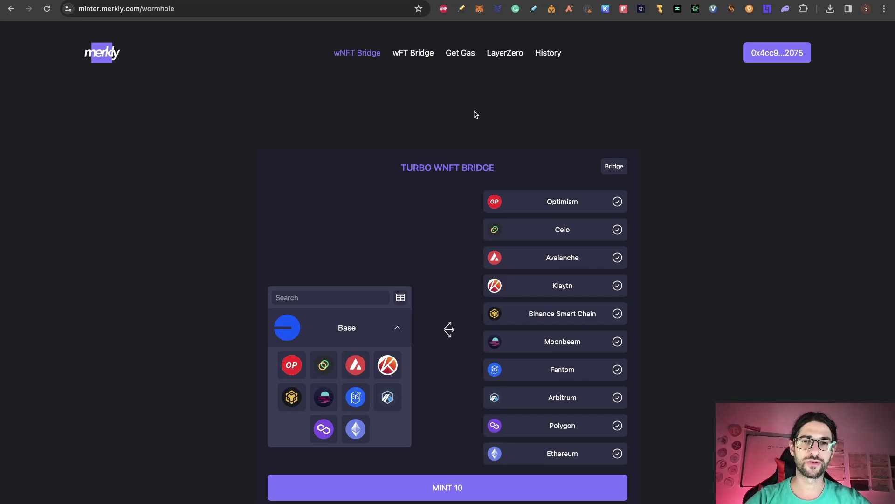
pyautogui.click(505, 54)
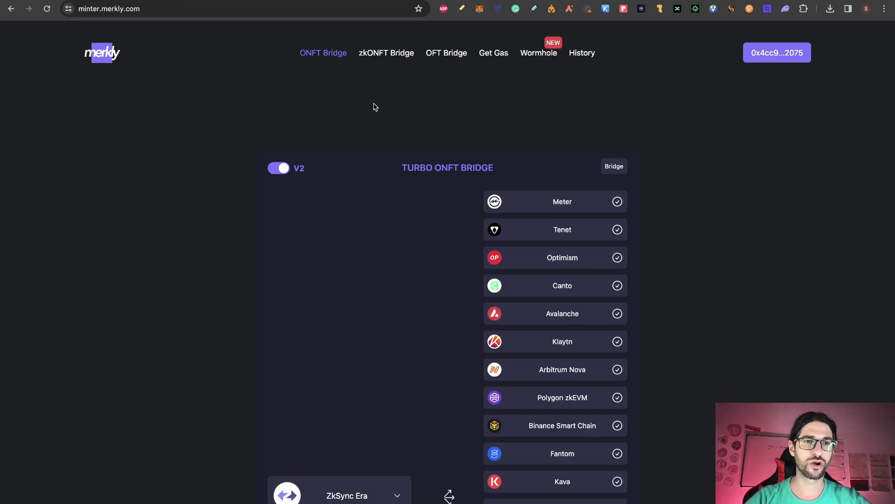
pyautogui.scroll(-1, 415, 121)
pyautogui.scroll(-3, 416, 121)
pyautogui.scroll(-4, 416, 120)
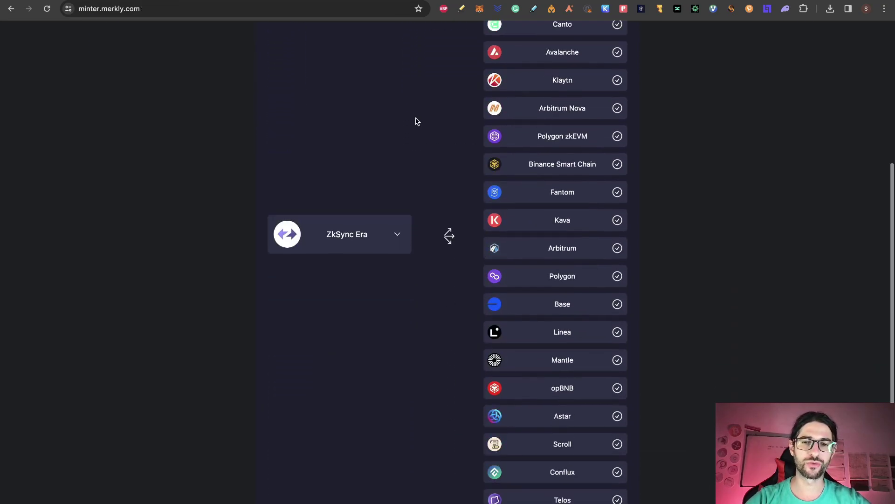
pyautogui.scroll(-4, 416, 121)
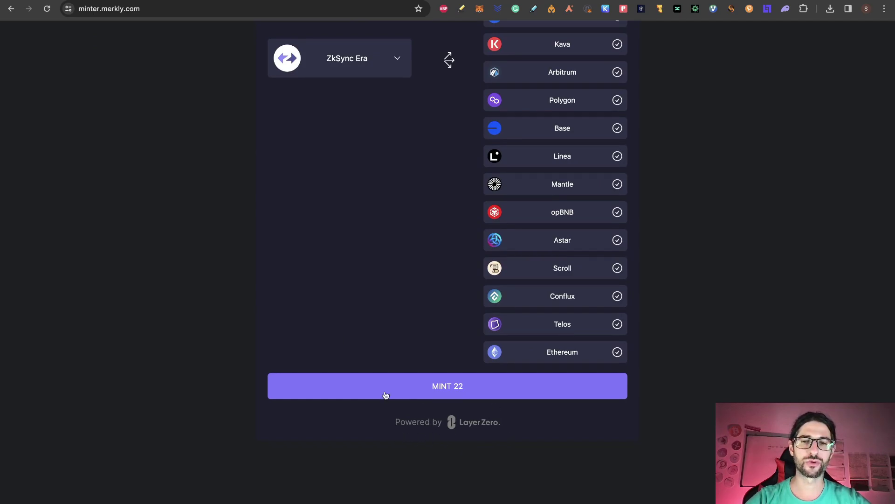
pyautogui.scroll(2, 424, 278)
pyautogui.scroll(5, 424, 278)
pyautogui.scroll(4, 424, 278)
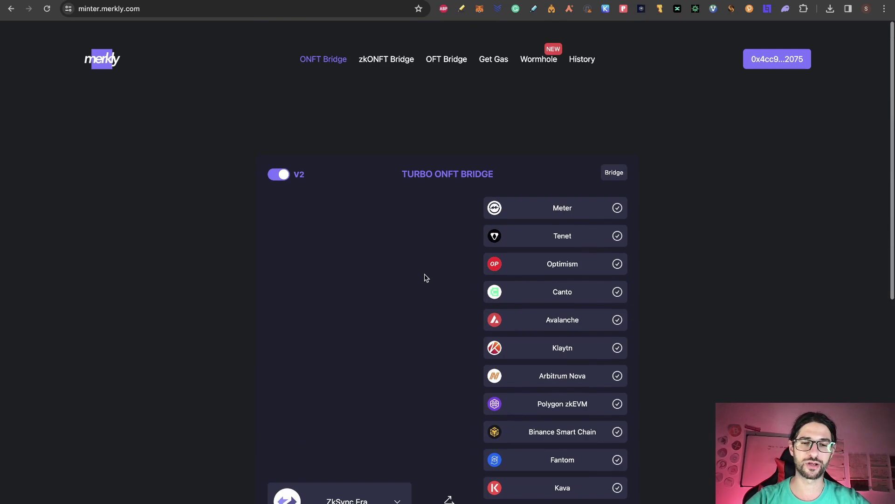
pyautogui.click(539, 53)
pyautogui.scroll(-2, 388, 230)
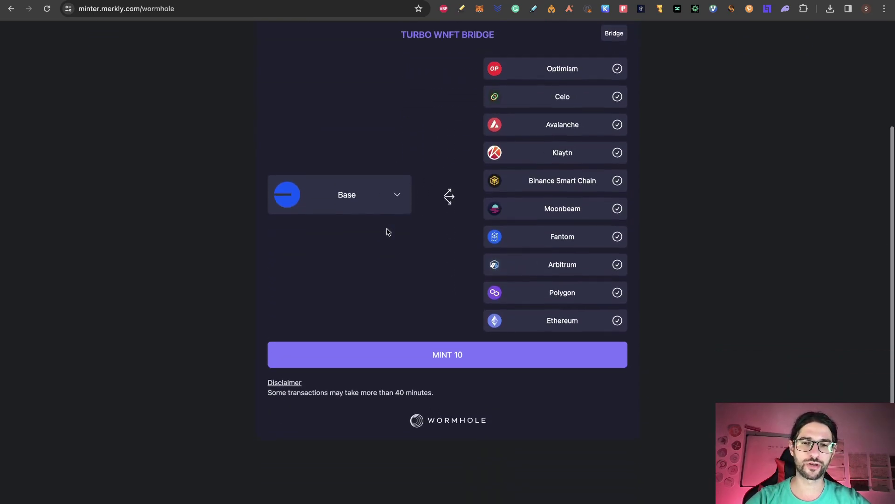
pyautogui.scroll(-3, 388, 231)
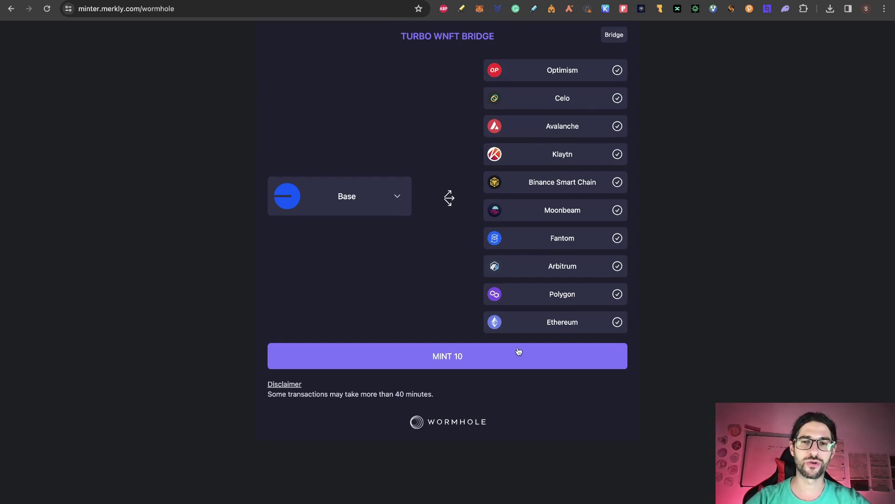
pyautogui.scroll(5, 435, 250)
pyautogui.scroll(-1, 433, 251)
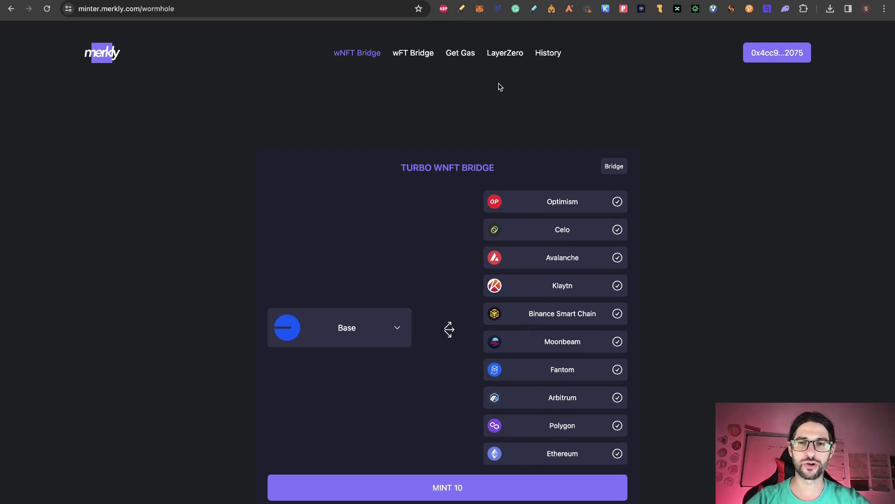
# Go from the Merkly home page to the Deploy a Contract page
pyautogui.click(94, 55)
pyautogui.scroll(-5, 284, 89)
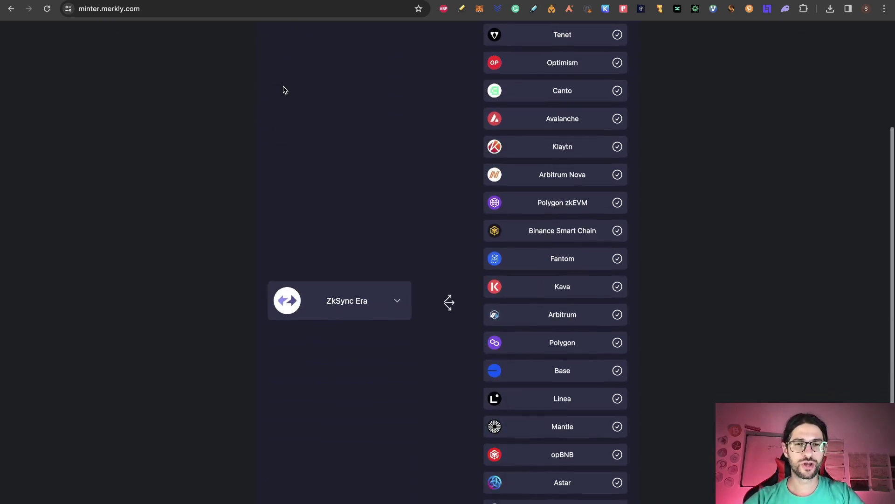
pyautogui.scroll(-5, 284, 89)
pyautogui.scroll(-2, 285, 90)
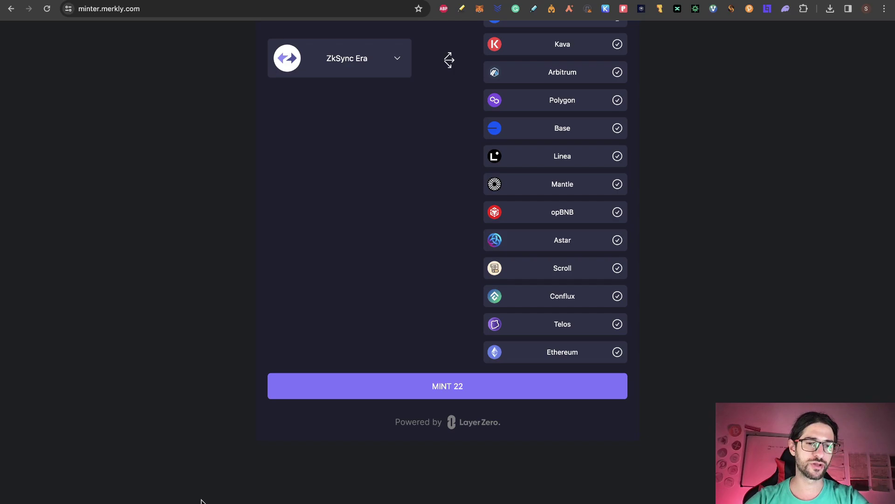
pyautogui.click(450, 62)
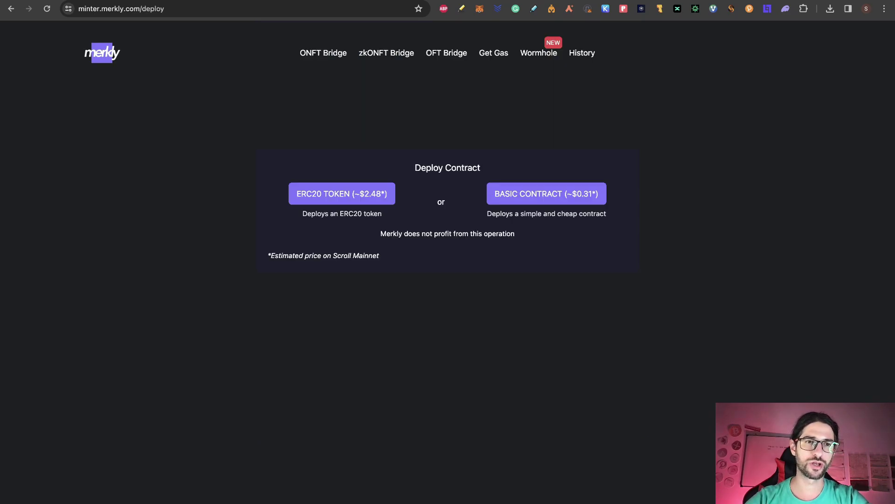
pyautogui.click(186, 9)
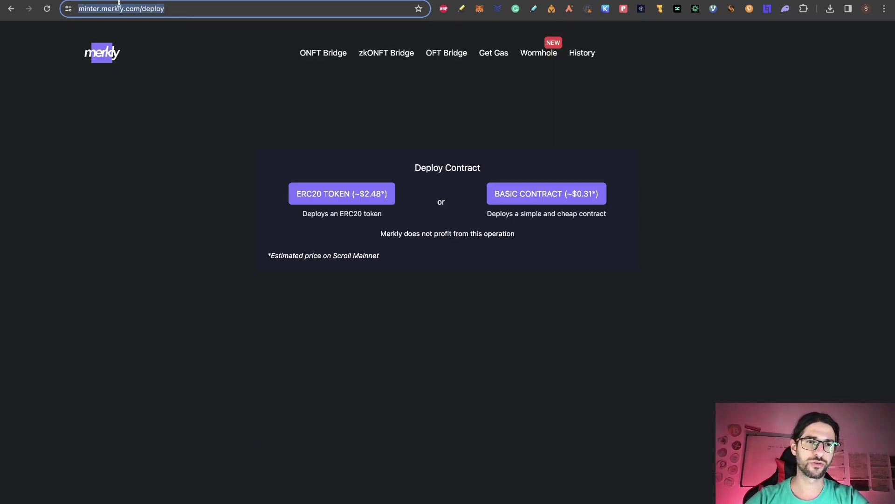
pyautogui.click(202, 89)
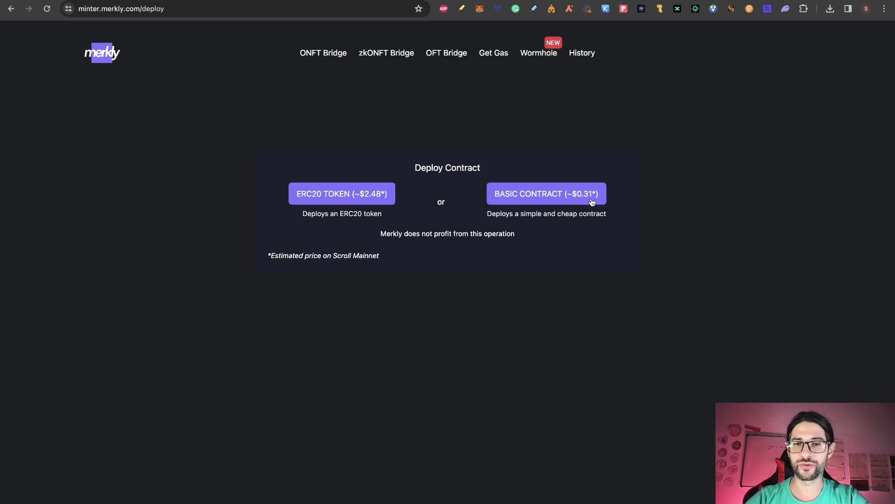
# Choose Basic Contract, select ZkSync Era as the network and start the deployment
pyautogui.click(540, 196)
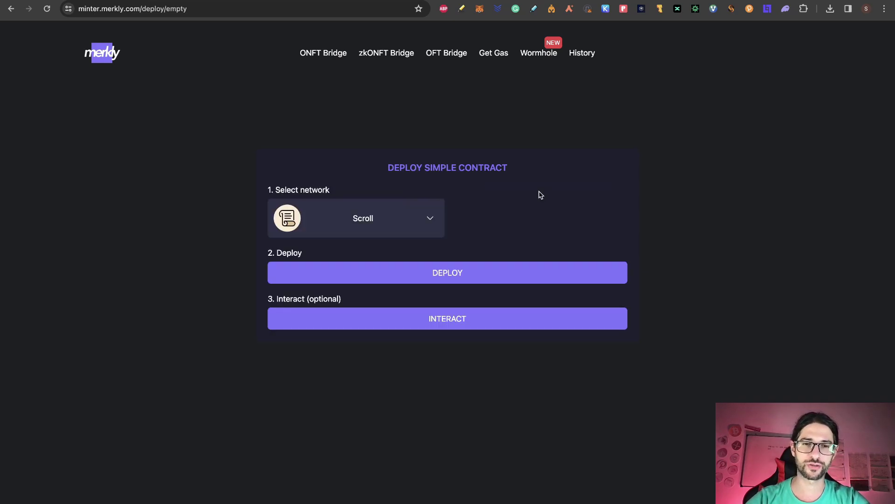
pyautogui.click(434, 216)
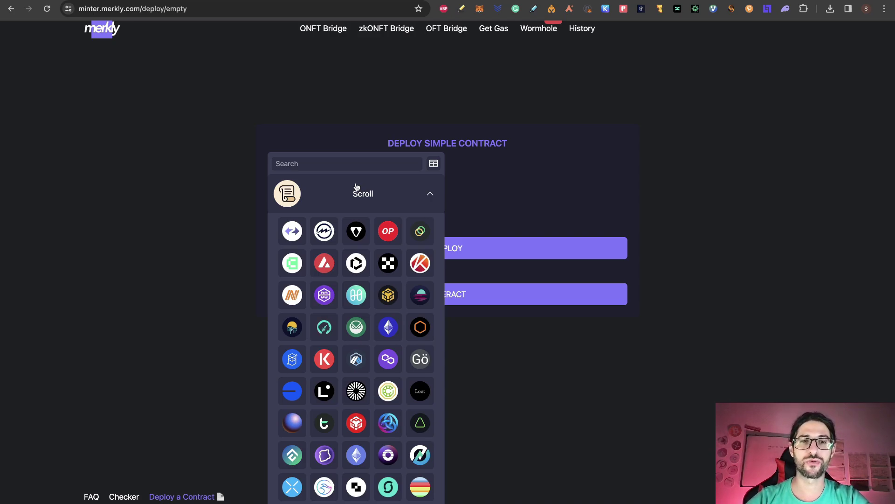
pyautogui.click(293, 231)
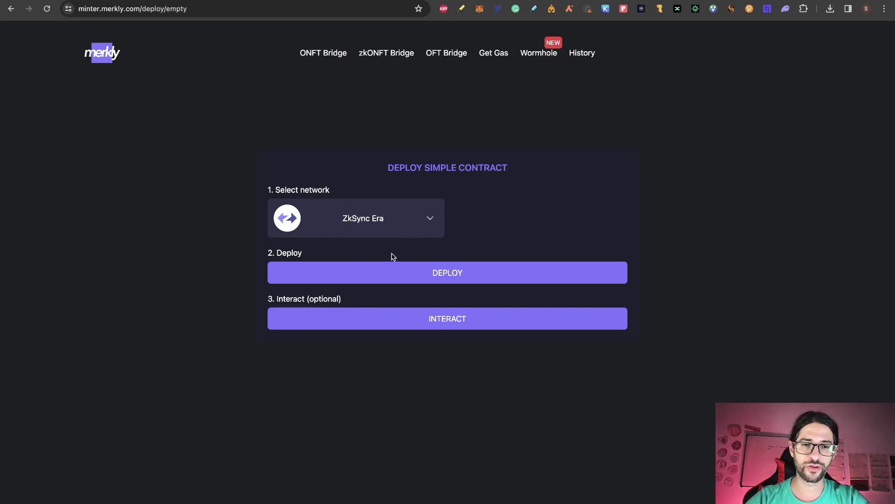
pyautogui.click(450, 274)
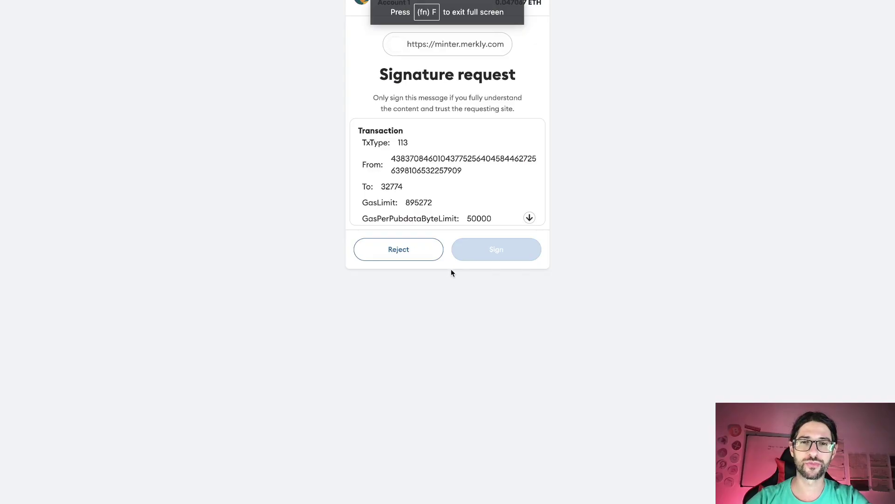
# Sign the deployment transaction in MetaMask so the contract is created with counter 0
pyautogui.click(530, 218)
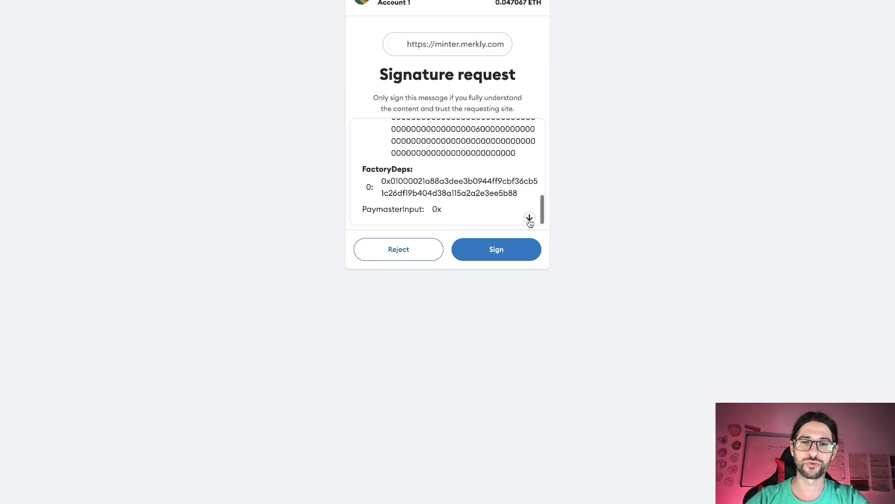
pyautogui.click(498, 249)
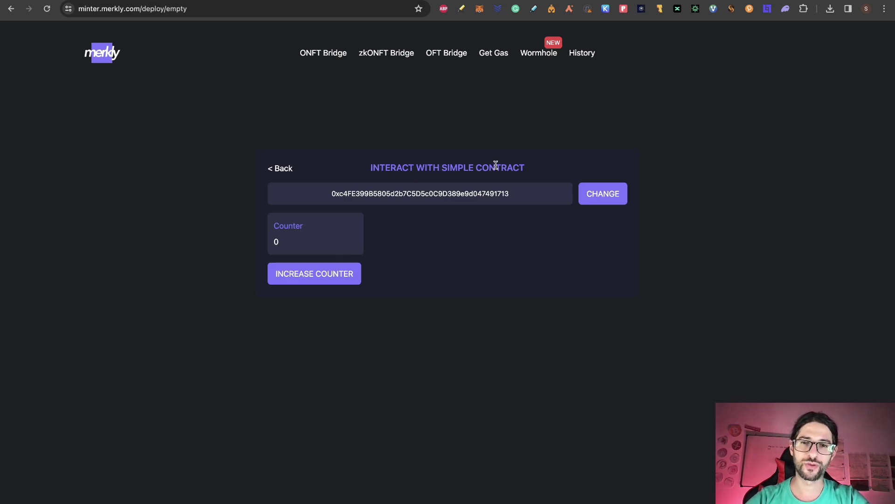
# Increase the zkSync Era contract's counter to 1 and confirm the transaction in MetaMask
pyautogui.doubleClick(423, 193)
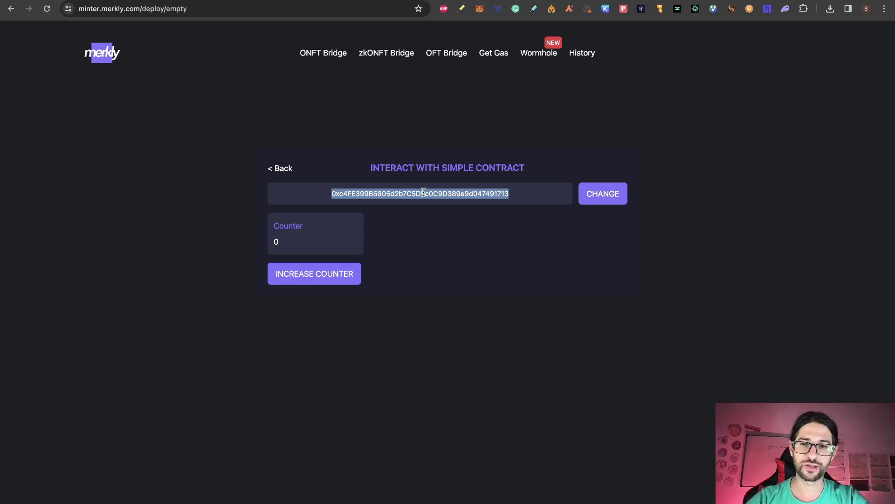
pyautogui.click(315, 277)
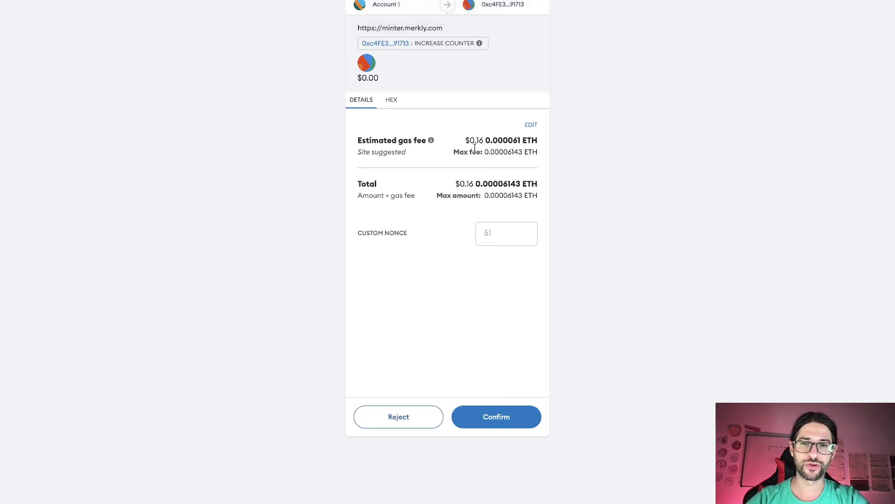
pyautogui.click(501, 426)
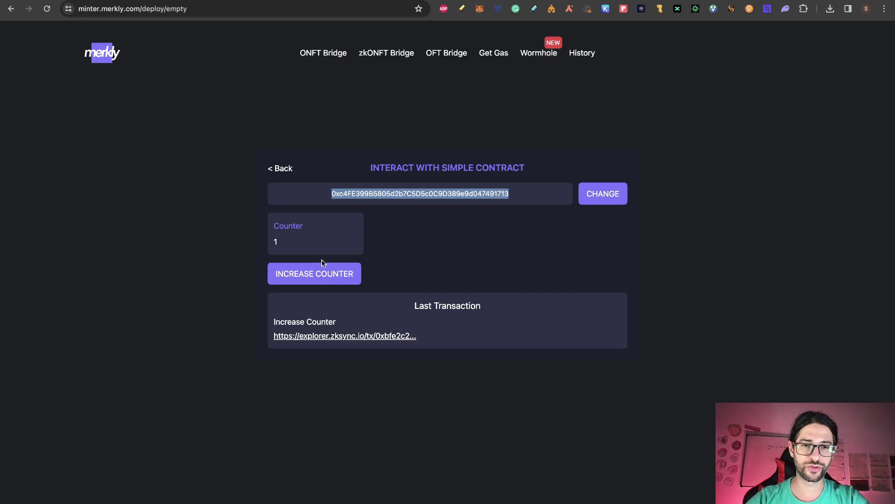
# View the transaction in the zkSync explorer, then search the explorer for the copied contract address
pyautogui.click(359, 338)
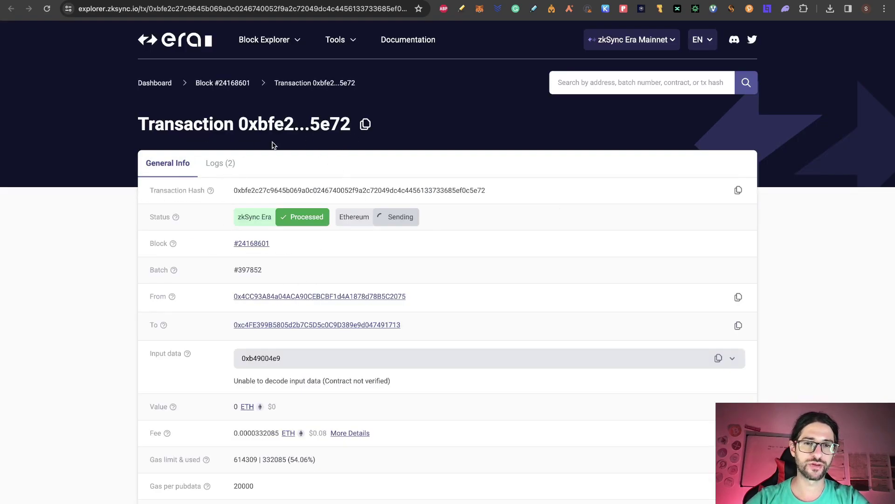
pyautogui.scroll(-1, 523, 282)
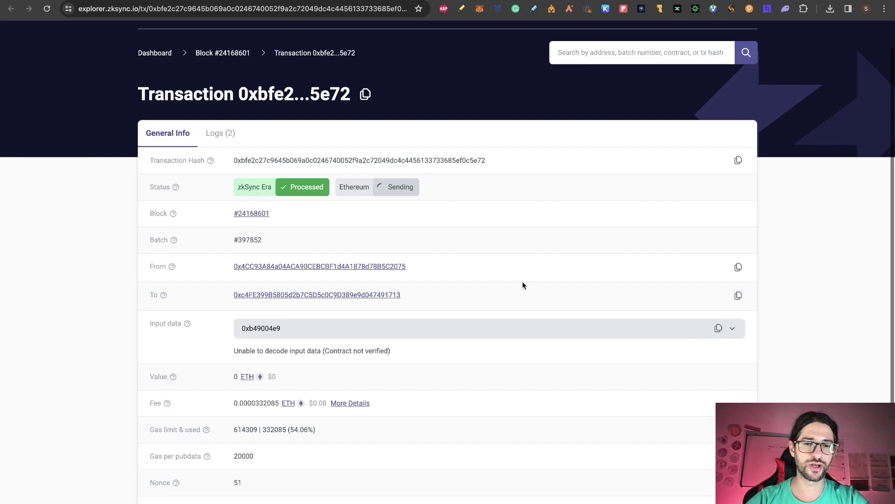
pyautogui.hotkey('ctrl', 'Tab')
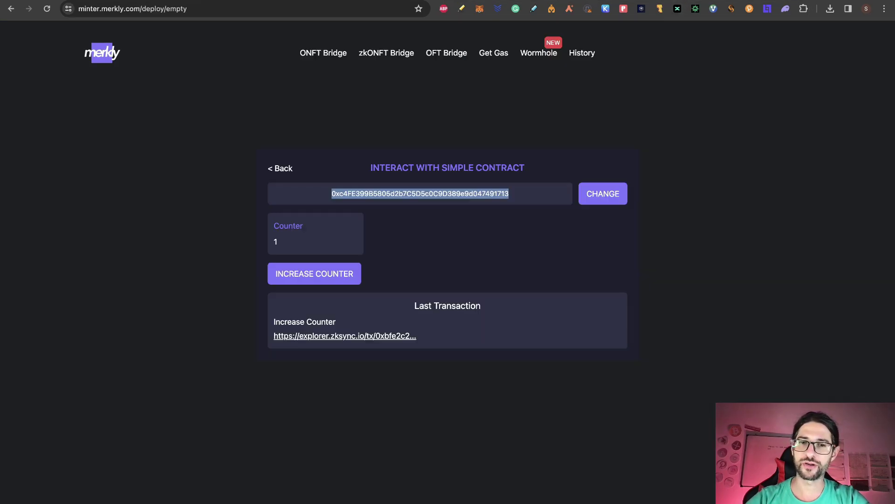
pyautogui.click(484, 215)
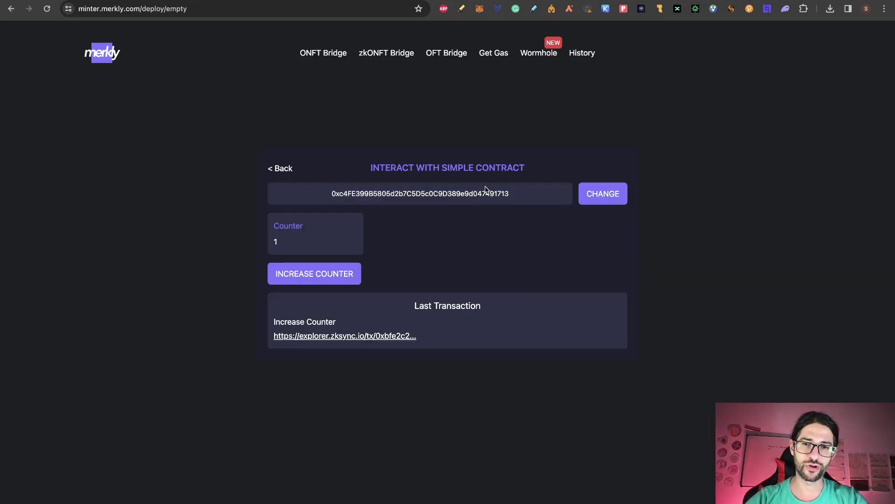
pyautogui.doubleClick(485, 192)
pyautogui.hotkey('ctrl', 'c')
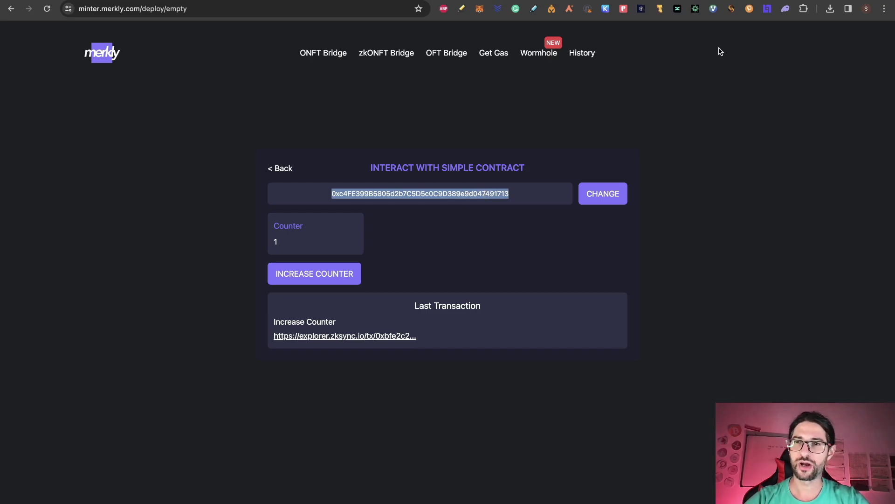
pyautogui.click(720, 9)
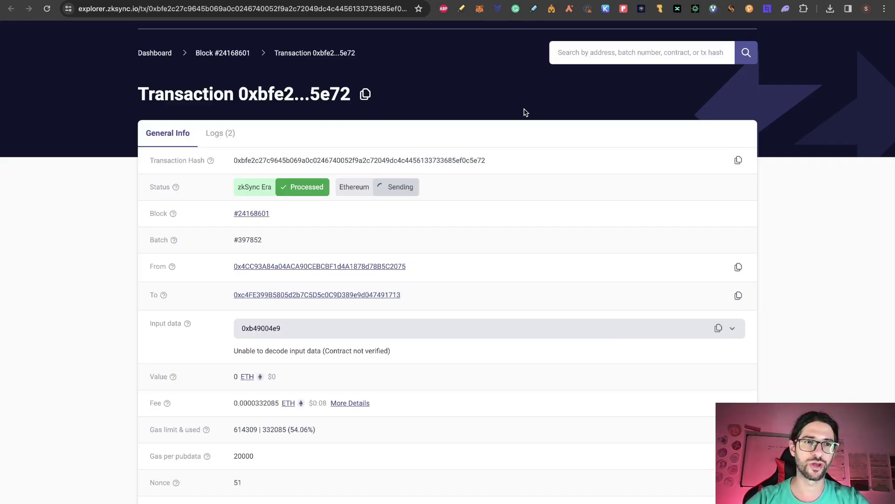
pyautogui.click(634, 52)
pyautogui.hotkey('ctrl', 'v')
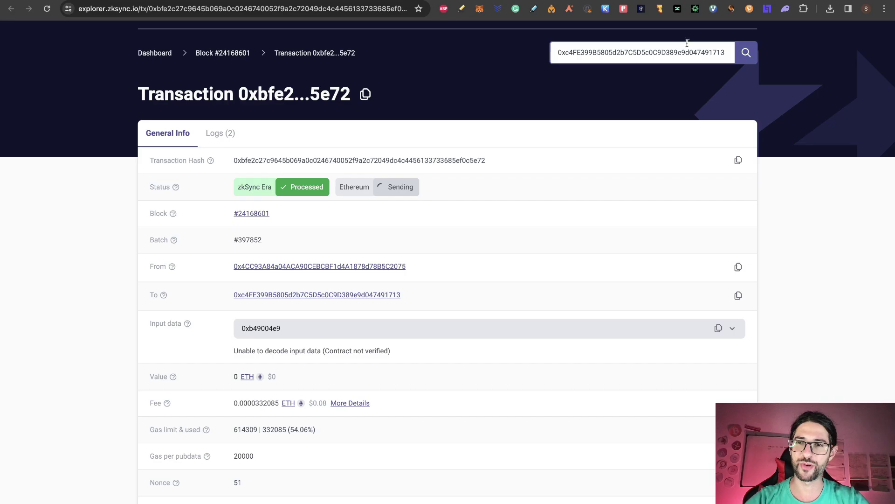
pyautogui.click(746, 52)
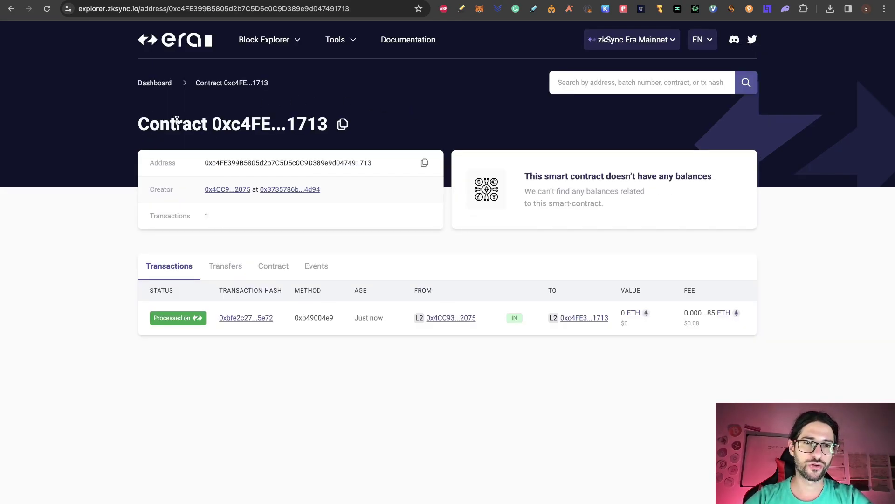
# Review the contract's deployed bytecode, events, transfers and transactions in the explorer
pyautogui.doubleClick(262, 124)
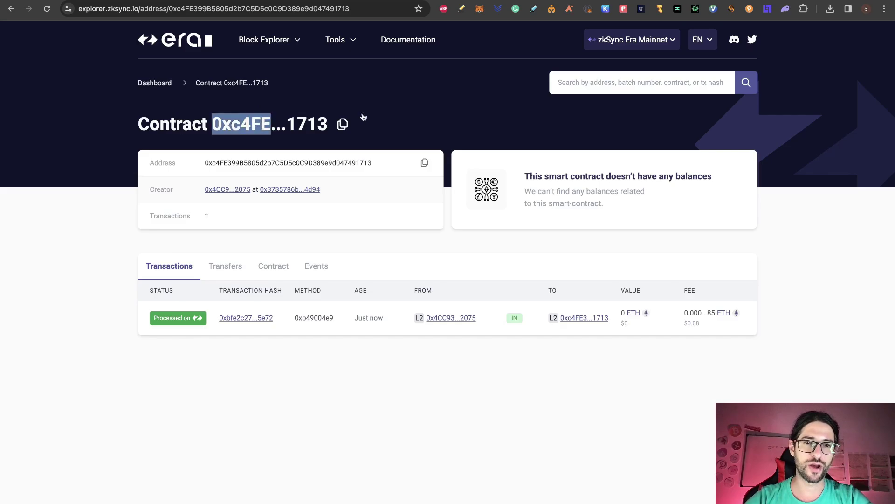
pyautogui.click(405, 119)
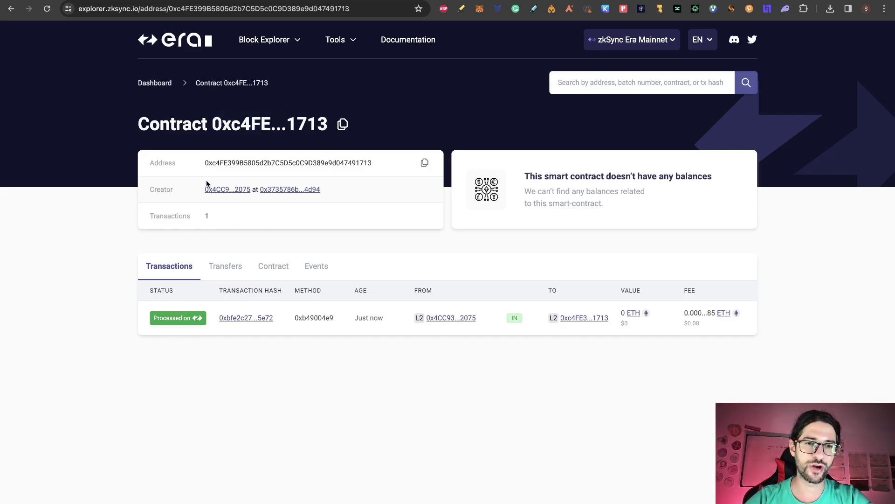
pyautogui.click(272, 266)
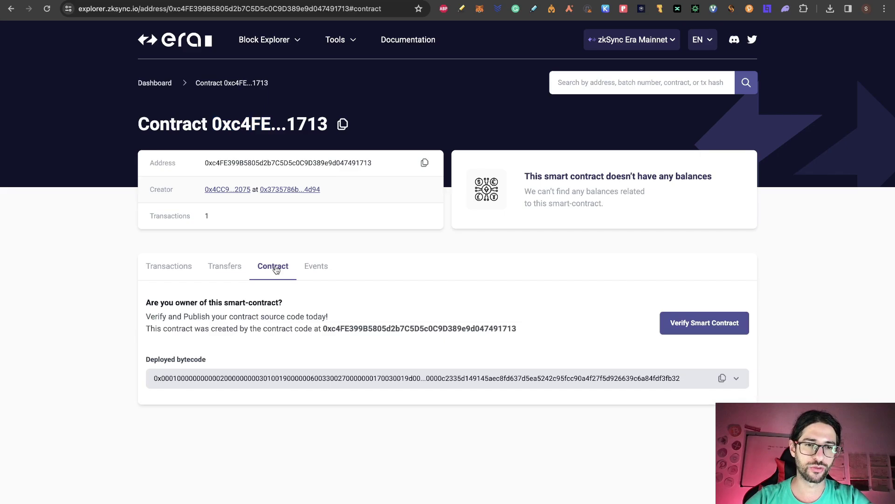
pyautogui.click(736, 378)
pyautogui.scroll(-2, 590, 348)
pyautogui.scroll(4, 590, 348)
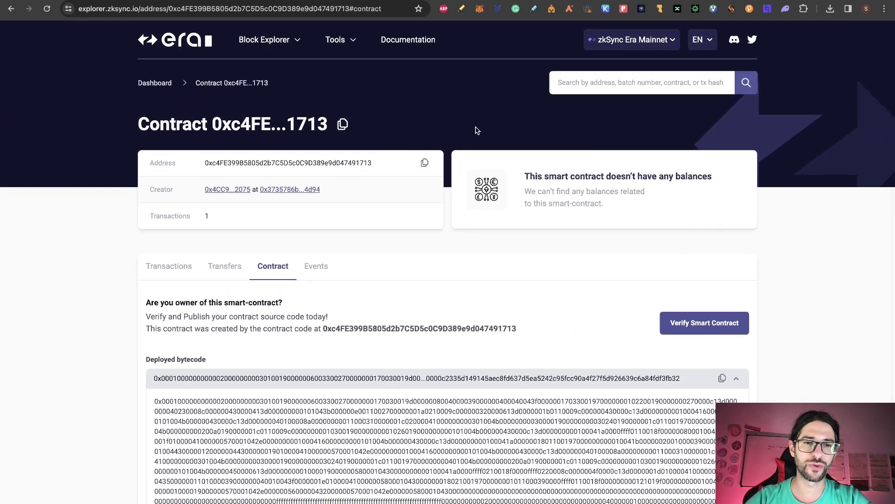
pyautogui.click(316, 266)
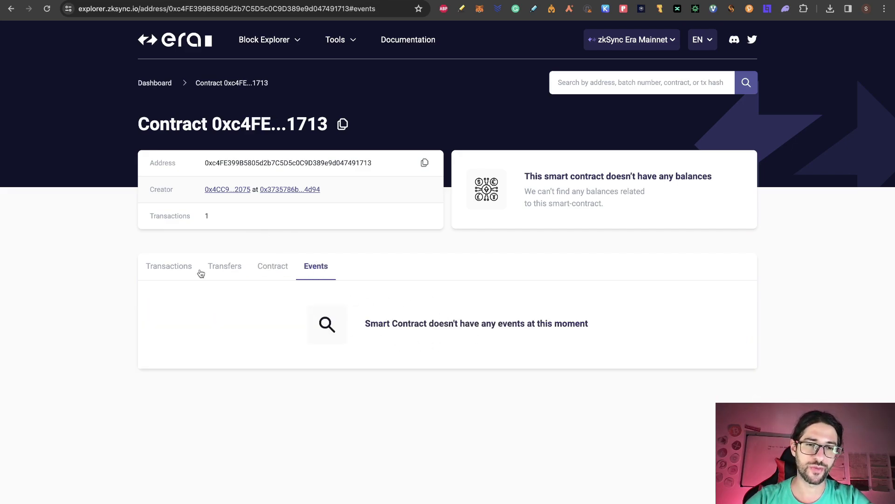
pyautogui.click(224, 266)
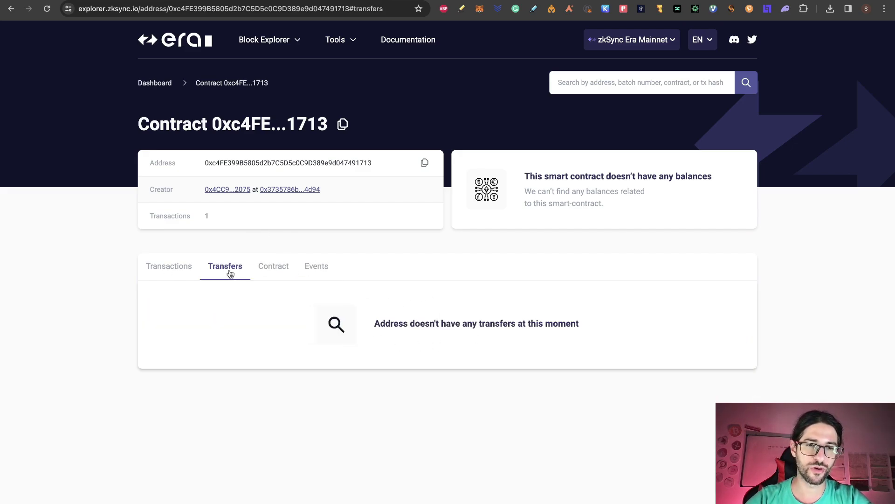
pyautogui.click(169, 266)
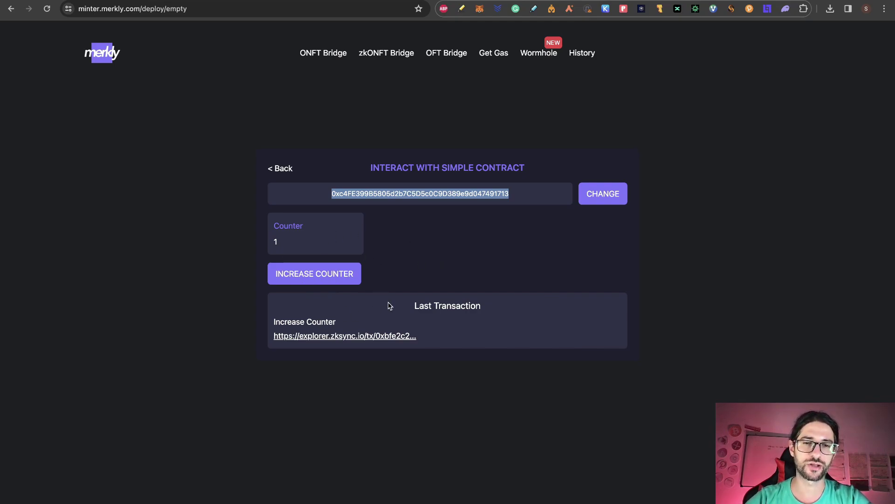
# Deploy a second simple contract on Linea and confirm the deployment in MetaMask
pyautogui.click(281, 168)
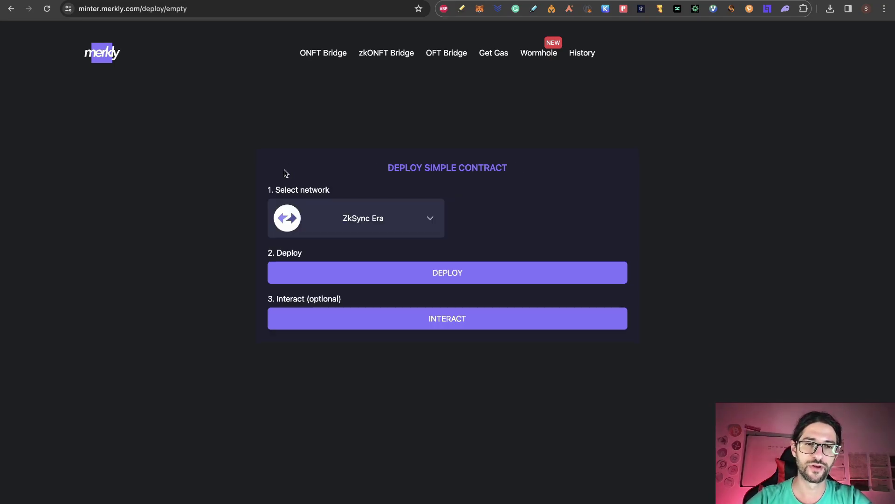
pyautogui.click(426, 219)
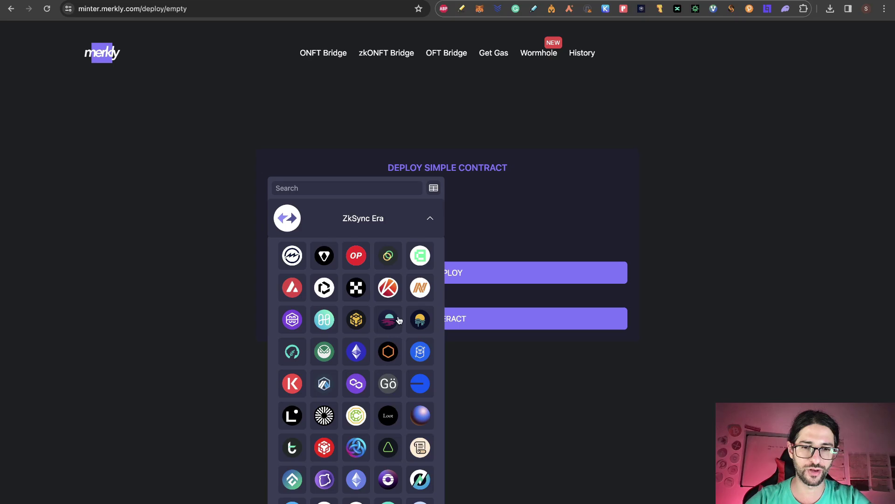
pyautogui.scroll(-1, 399, 319)
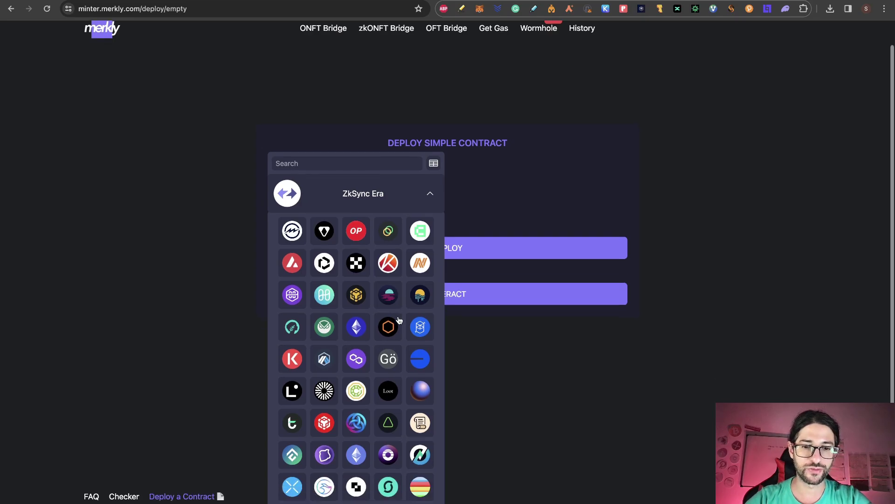
pyautogui.click(296, 403)
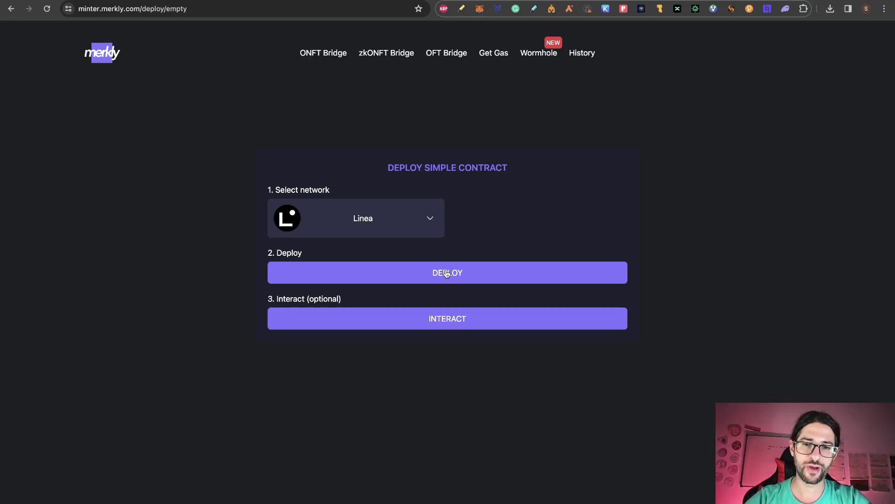
pyautogui.click(447, 273)
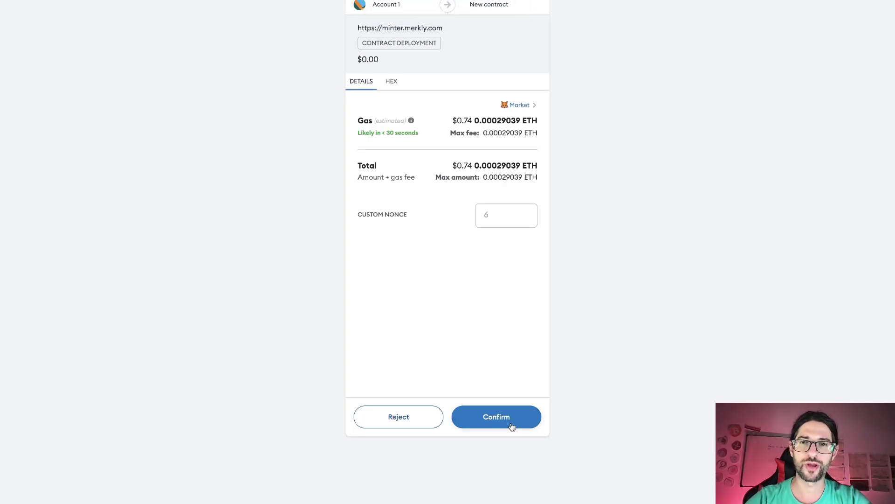
pyautogui.click(511, 422)
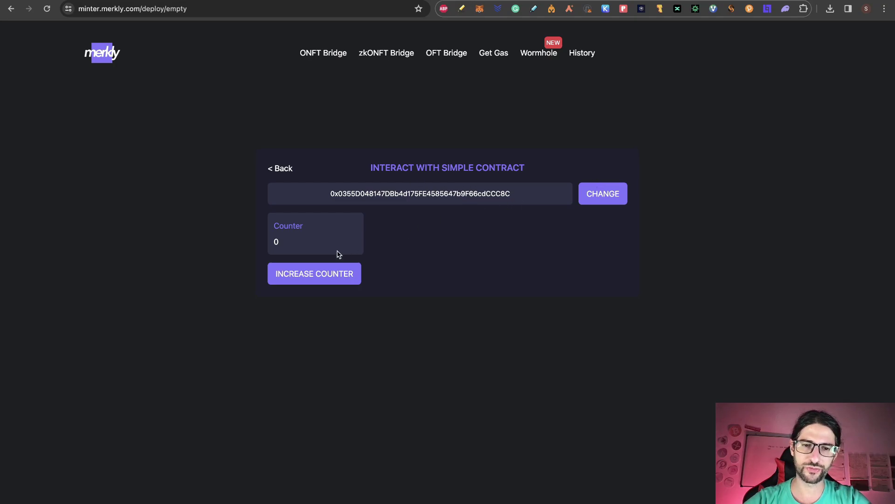
# Increase the Linea contract's counter to 1 and approve the transaction in MetaMask
pyautogui.click(326, 274)
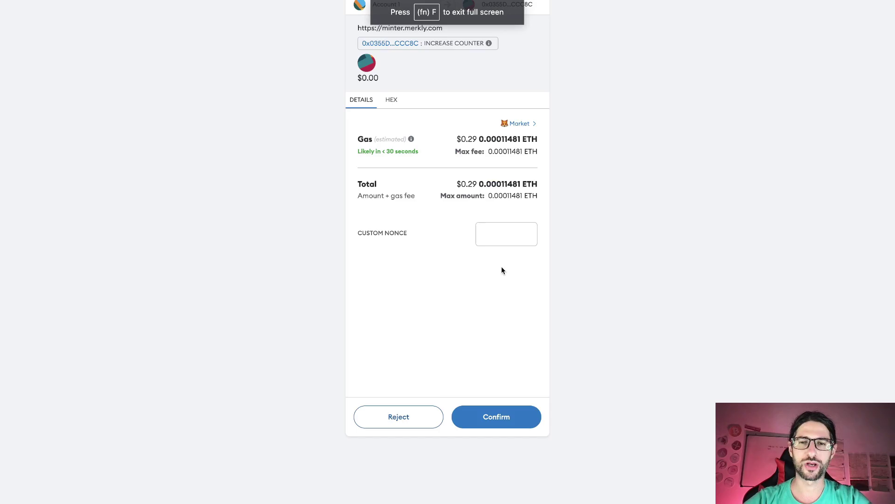
pyautogui.click(498, 416)
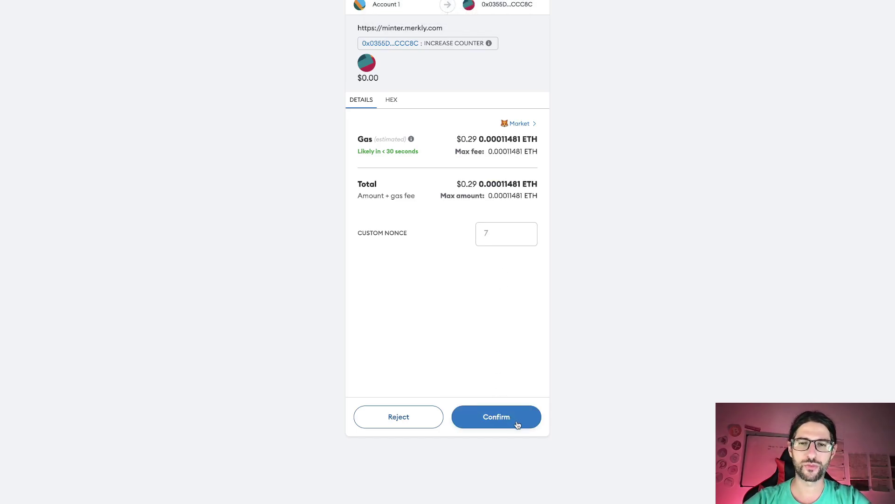
pyautogui.click(516, 421)
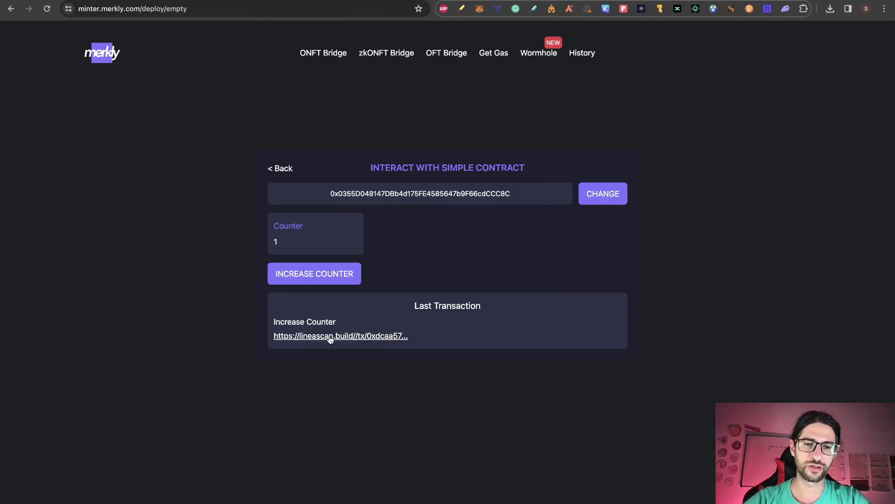
# Bring up the counter transaction on Lineascan and select the new contract's address
pyautogui.click(331, 339)
pyautogui.hotkey('ctrl', 'w')
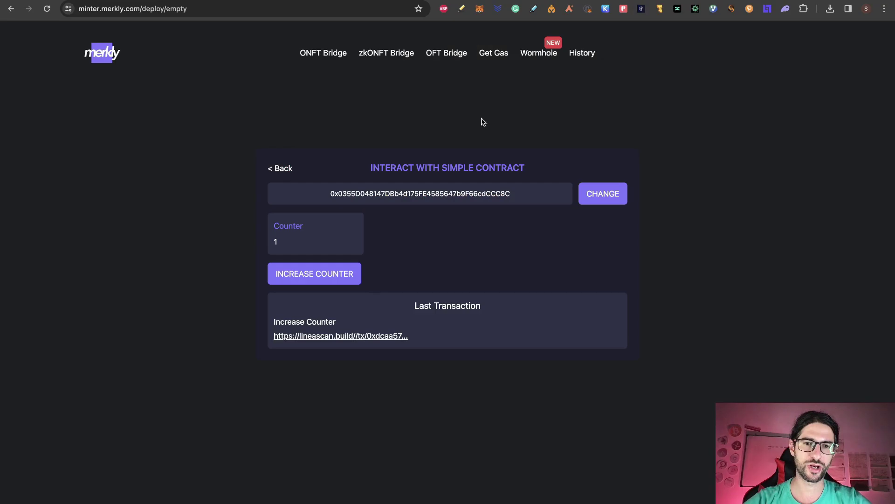
pyautogui.doubleClick(405, 192)
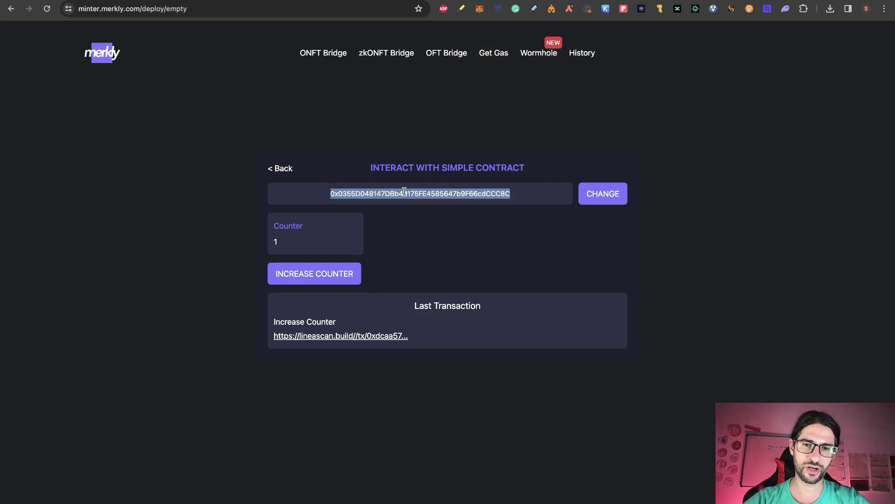
pyautogui.click(663, 1)
# Search Lineascan for the contract address and highlight the Increase Counter transaction details
pyautogui.click(659, 36)
pyautogui.hotkey('ctrl', 'v')
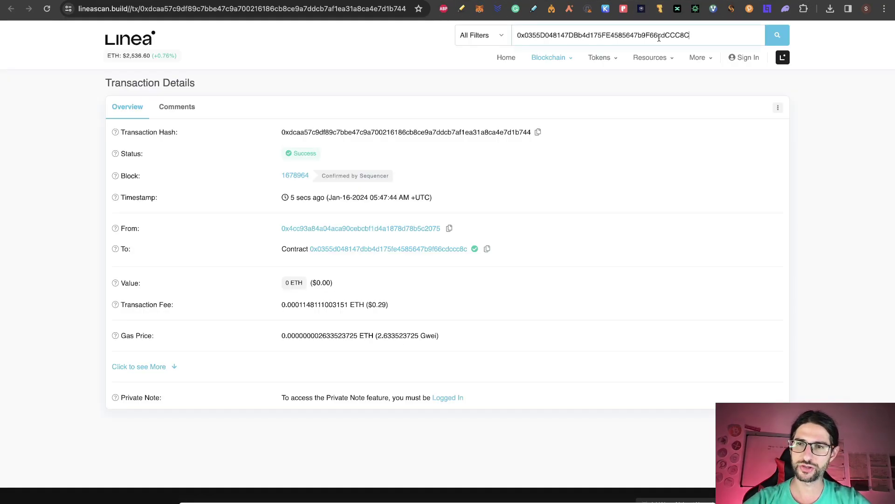
pyautogui.click(776, 35)
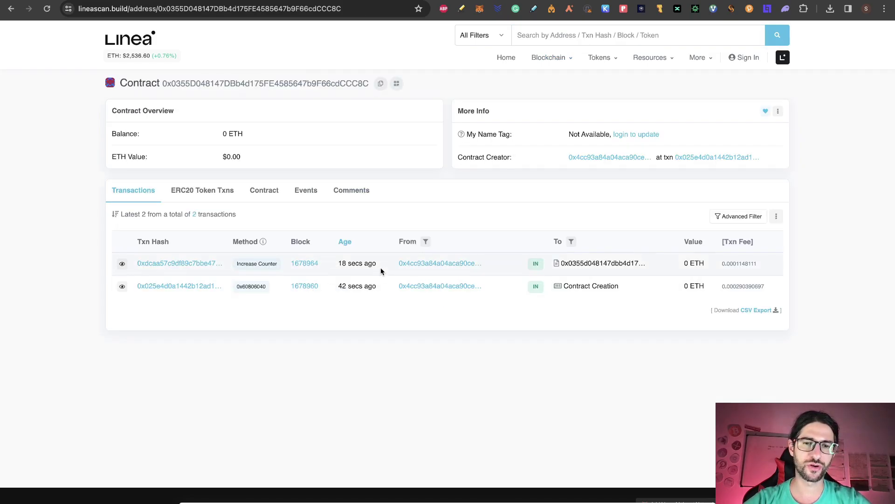
pyautogui.moveTo(378, 264); pyautogui.dragTo(271, 262)
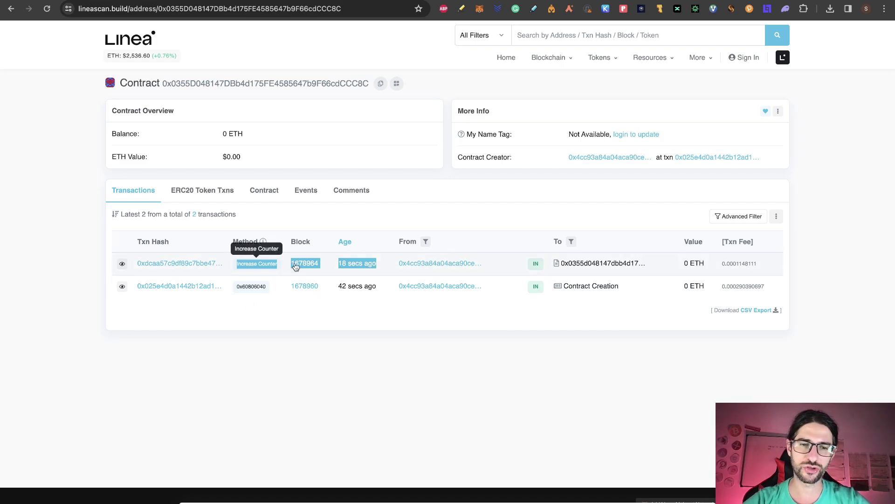
pyautogui.click(480, 192)
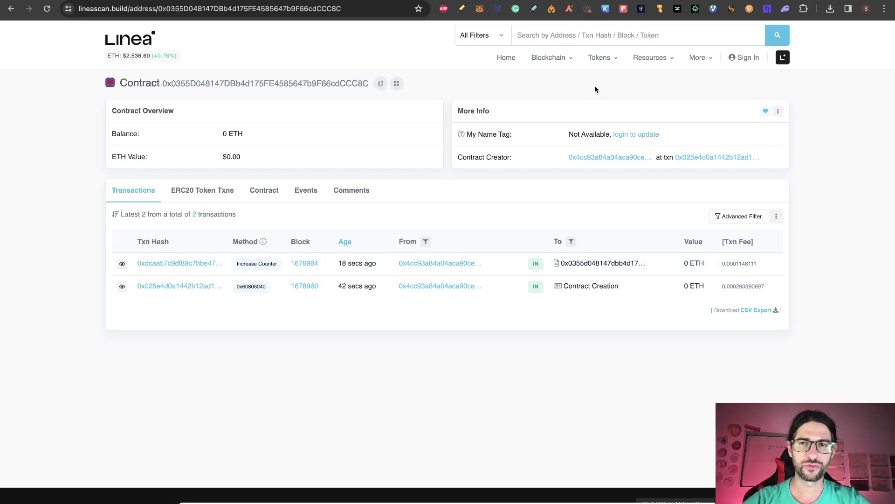
# Return to the Merkly page and clear the contract address selection
pyautogui.hotkey('ctrl', 'Tab')
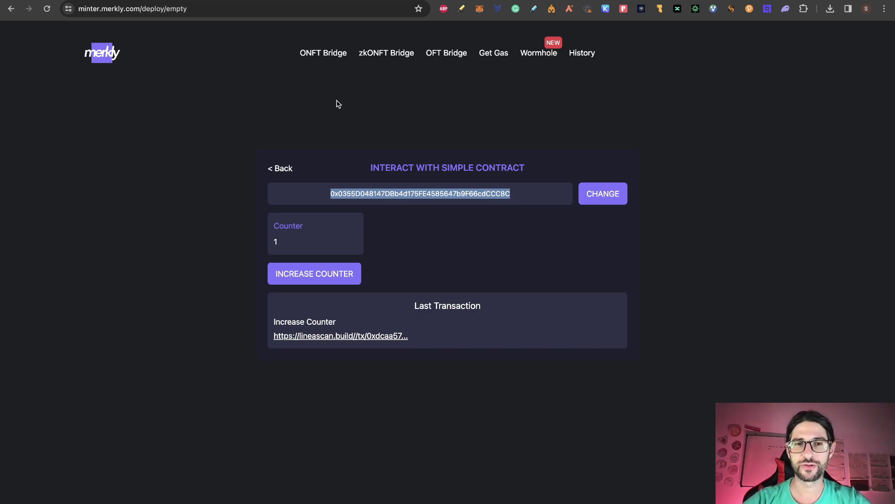
pyautogui.click(263, 109)
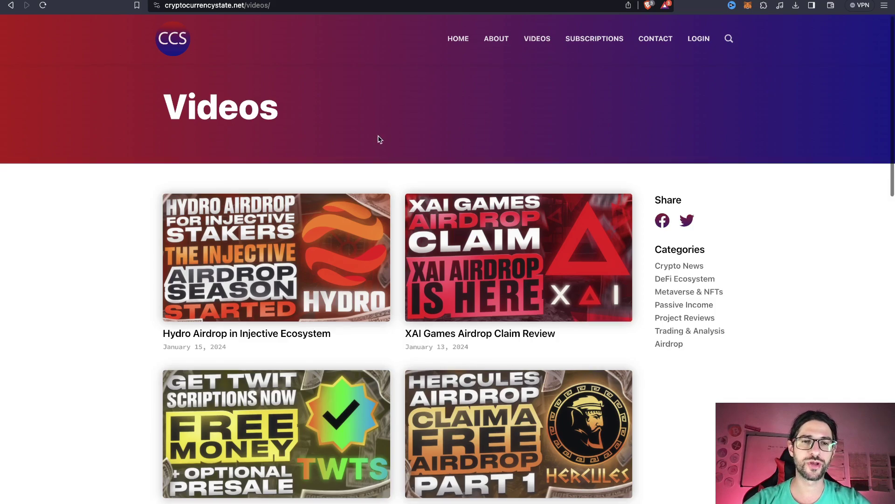
pyautogui.scroll(-3, 378, 140)
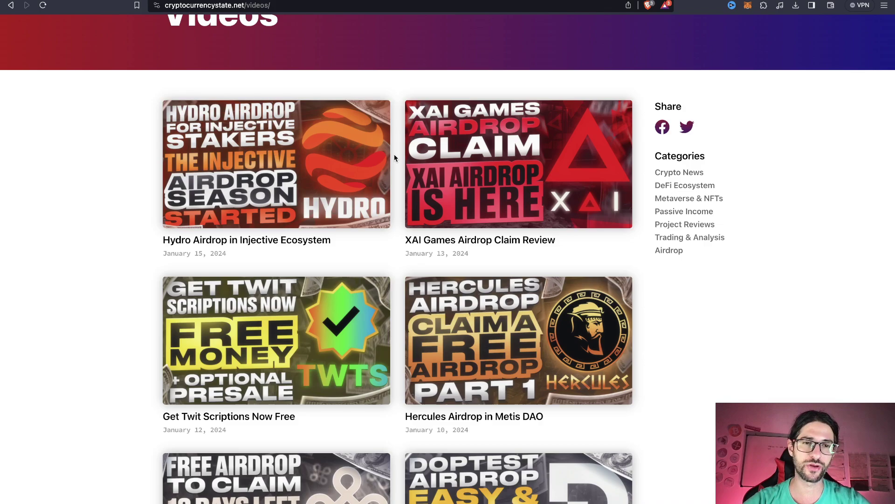
pyautogui.scroll(-2, 394, 154)
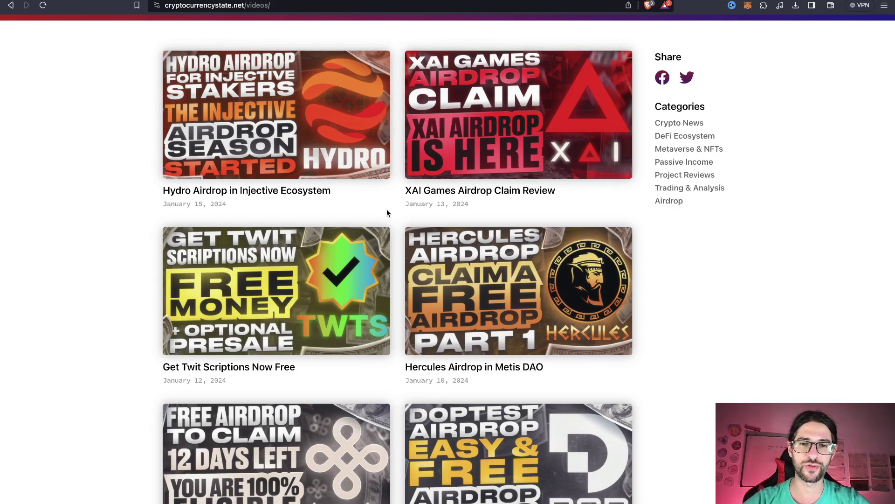
pyautogui.scroll(-1, 395, 226)
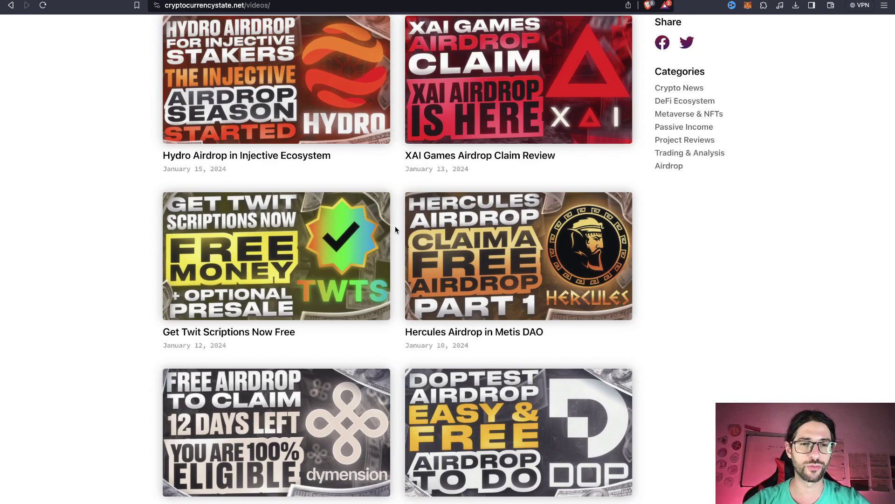
pyautogui.scroll(-3, 395, 226)
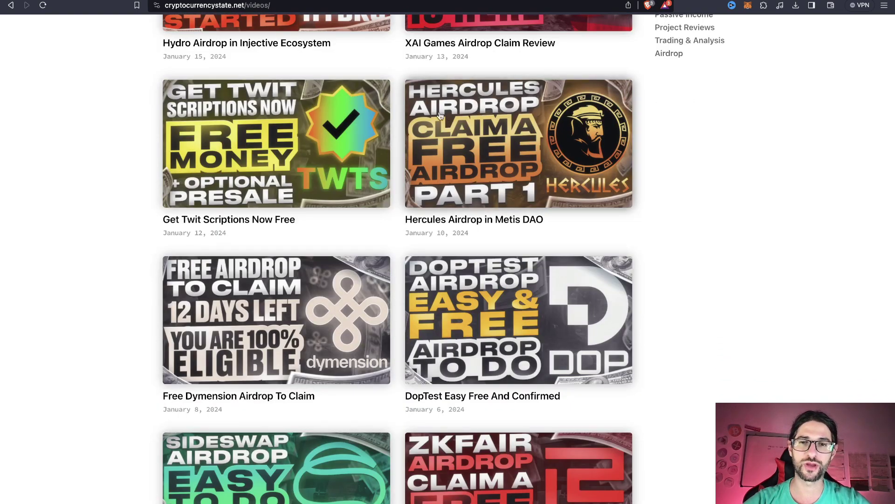
pyautogui.scroll(-3, 454, 189)
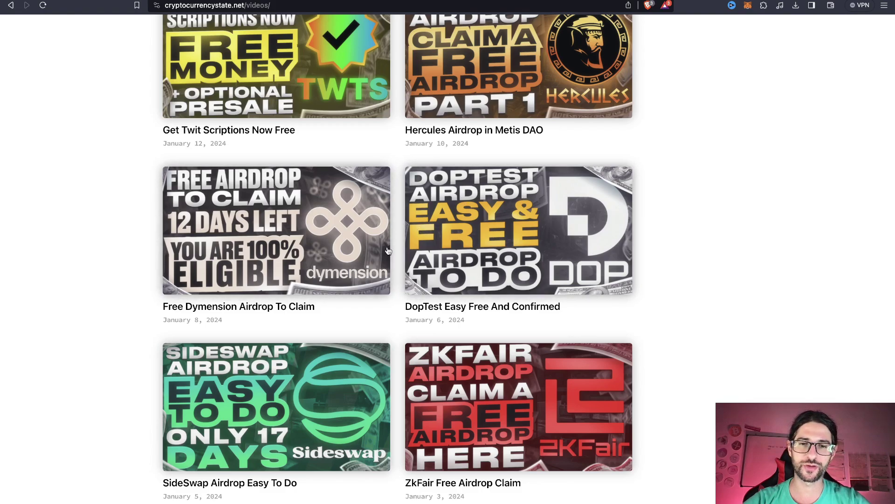
pyautogui.scroll(-1, 390, 255)
pyautogui.scroll(-3, 389, 255)
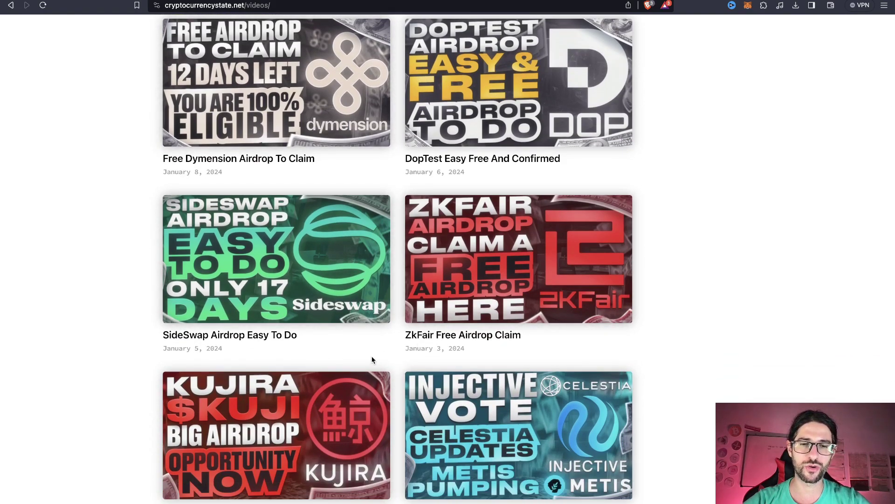
pyautogui.scroll(-3, 373, 360)
pyautogui.scroll(-2, 372, 359)
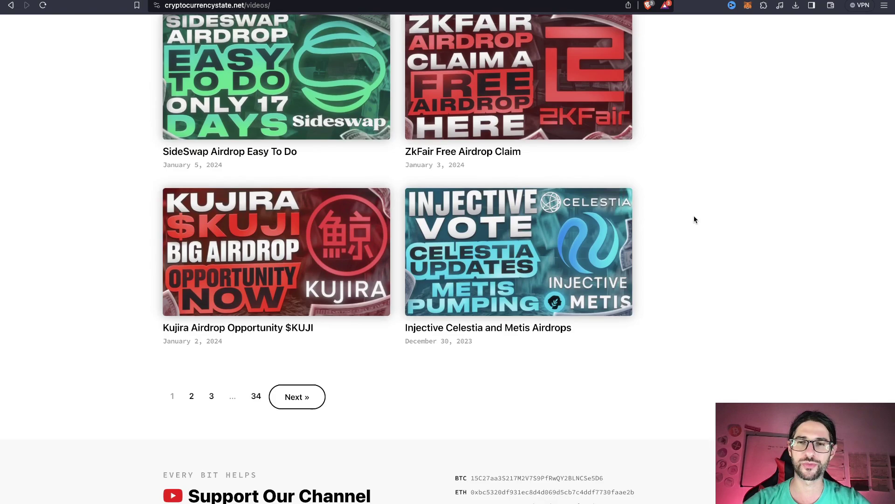
pyautogui.scroll(5, 695, 220)
pyautogui.scroll(3, 594, 175)
pyautogui.scroll(2, 546, 126)
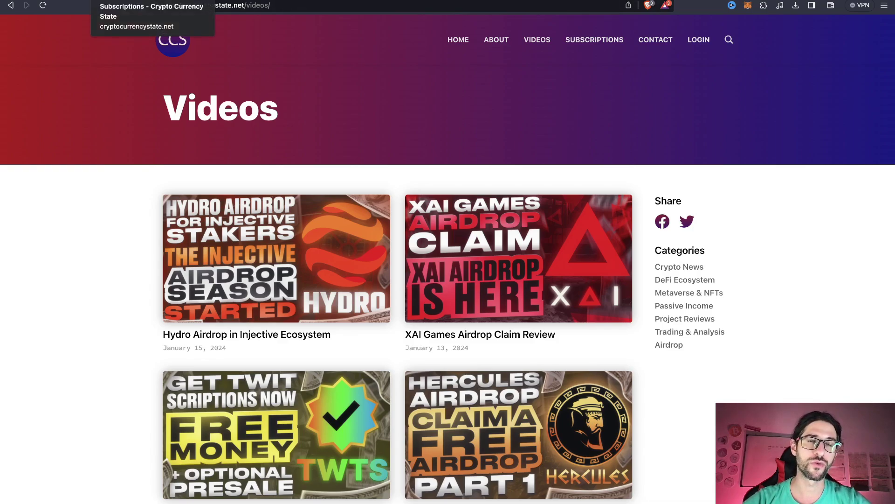
# Go to Crypto Currency State's Subscriptions page from the top navigation
pyautogui.click(139, 3)
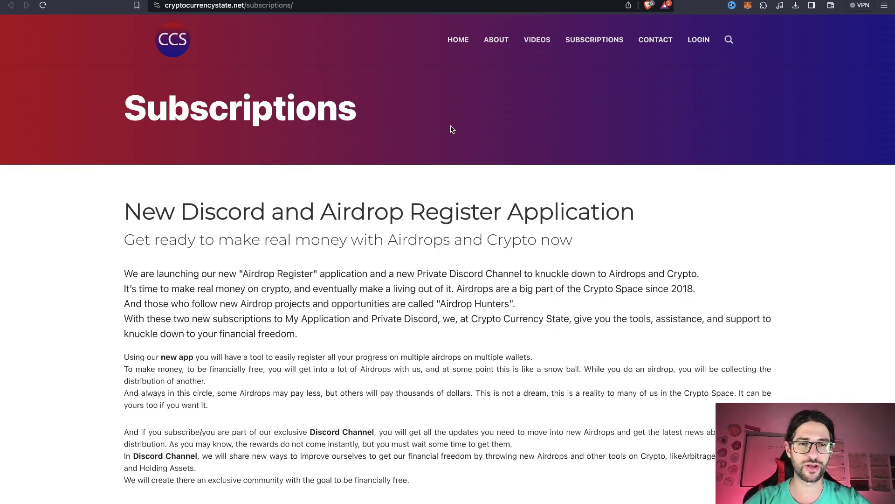
pyautogui.scroll(-3, 451, 128)
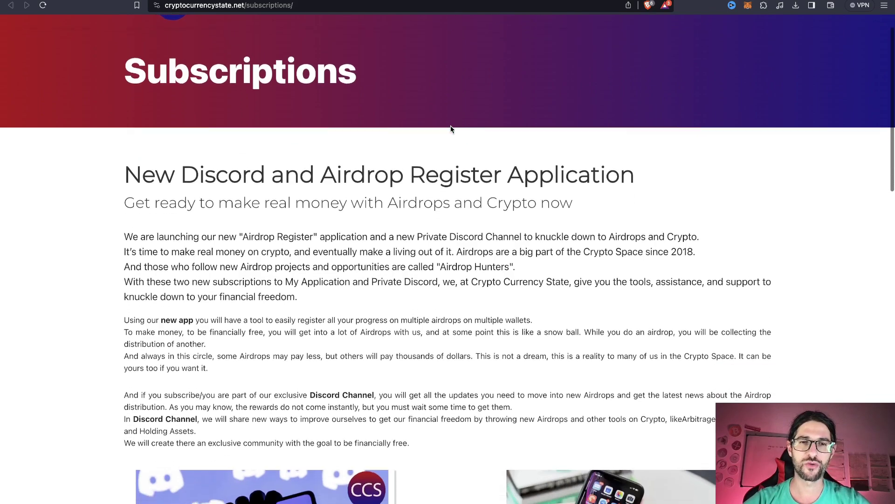
pyautogui.scroll(3, 470, 233)
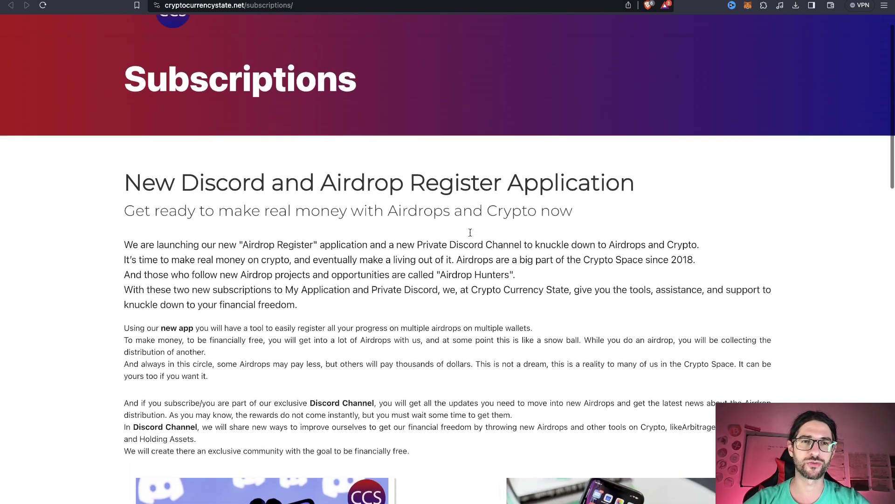
pyautogui.scroll(-10, 470, 234)
pyautogui.scroll(-3, 471, 224)
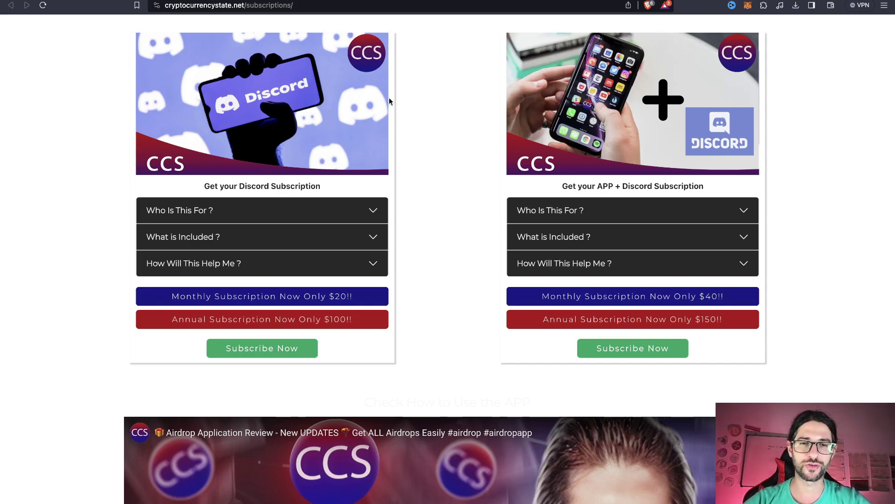
pyautogui.scroll(2, 678, 168)
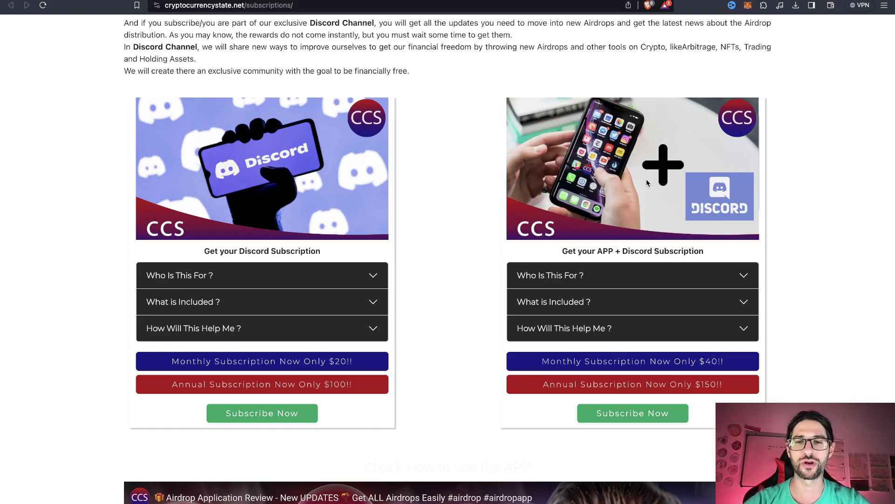
pyautogui.scroll(-5, 539, 211)
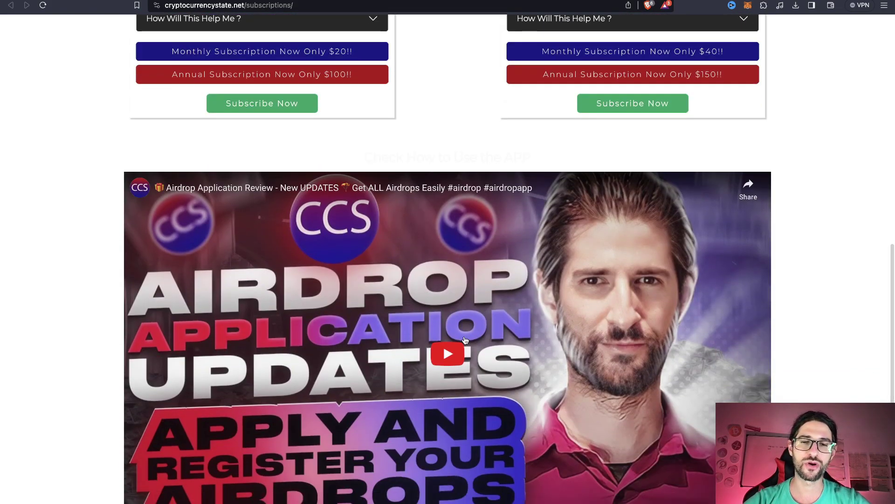
pyautogui.scroll(-2, 371, 270)
pyautogui.scroll(-5, 441, 219)
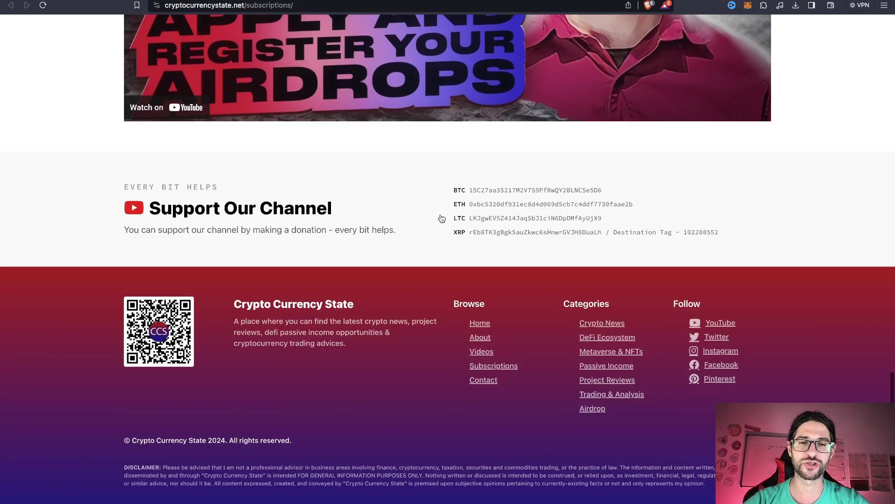
pyautogui.scroll(8, 442, 218)
pyautogui.scroll(6, 442, 219)
pyautogui.scroll(4, 442, 219)
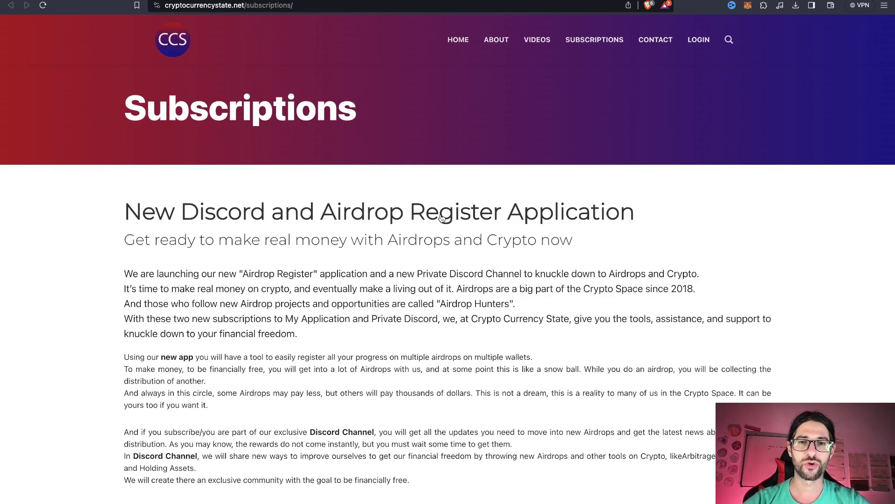
pyautogui.scroll(-3, 442, 219)
pyautogui.scroll(-5, 442, 214)
pyautogui.scroll(-1, 441, 214)
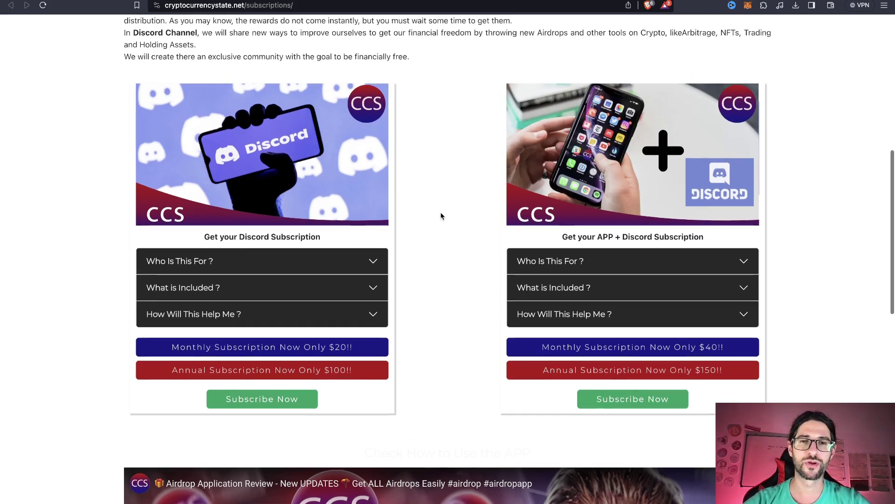
pyautogui.scroll(10, 441, 215)
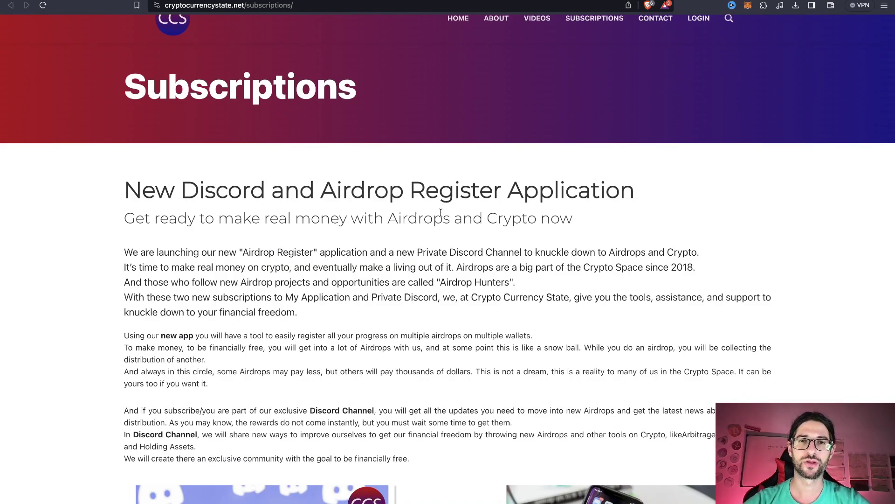
pyautogui.scroll(-5, 441, 213)
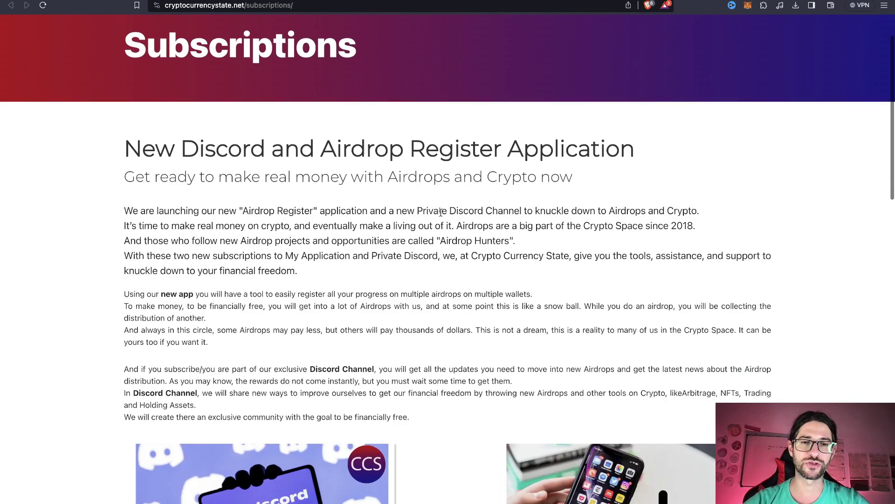
pyautogui.scroll(-5, 440, 214)
pyautogui.scroll(-5, 441, 213)
pyautogui.scroll(-5, 440, 213)
pyautogui.scroll(10, 441, 213)
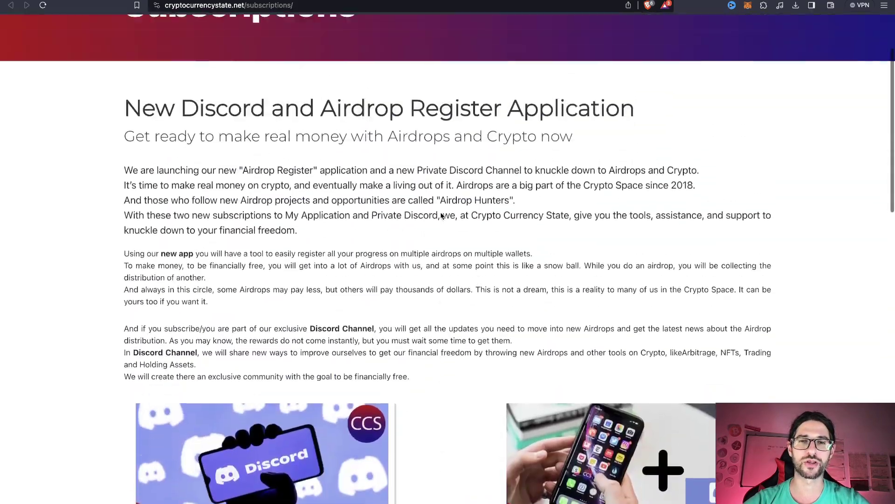
pyautogui.scroll(5, 441, 213)
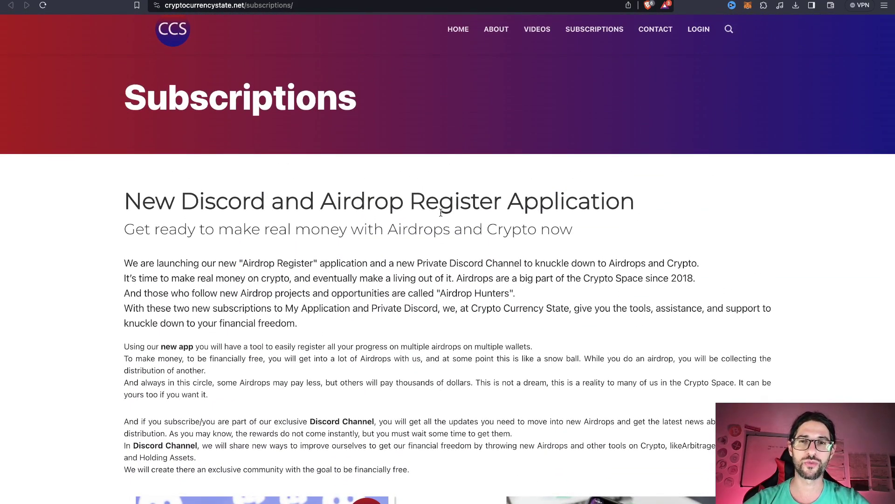
pyautogui.scroll(1, 442, 213)
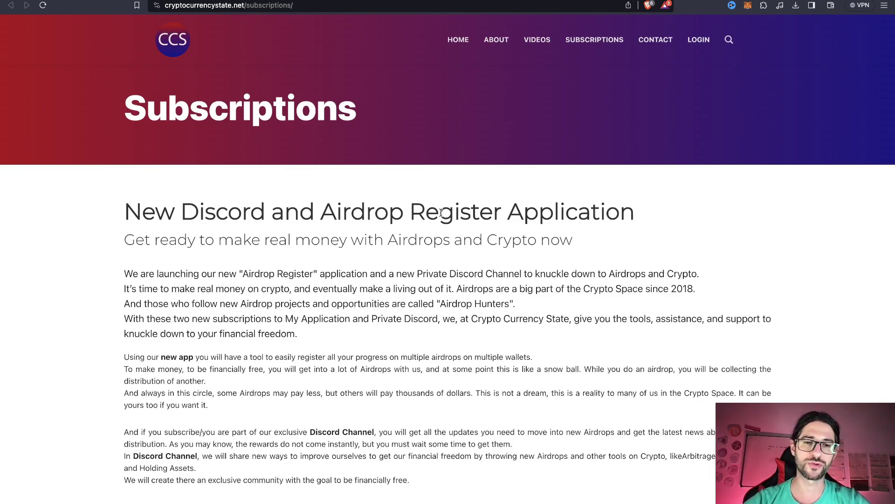
pyautogui.scroll(-3, 442, 212)
pyautogui.scroll(3, 442, 212)
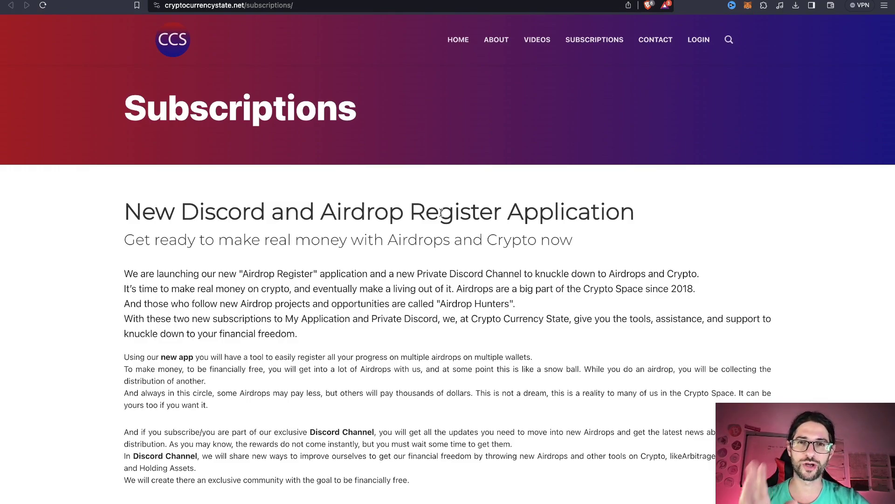
pyautogui.scroll(-5, 442, 212)
pyautogui.scroll(-5, 442, 213)
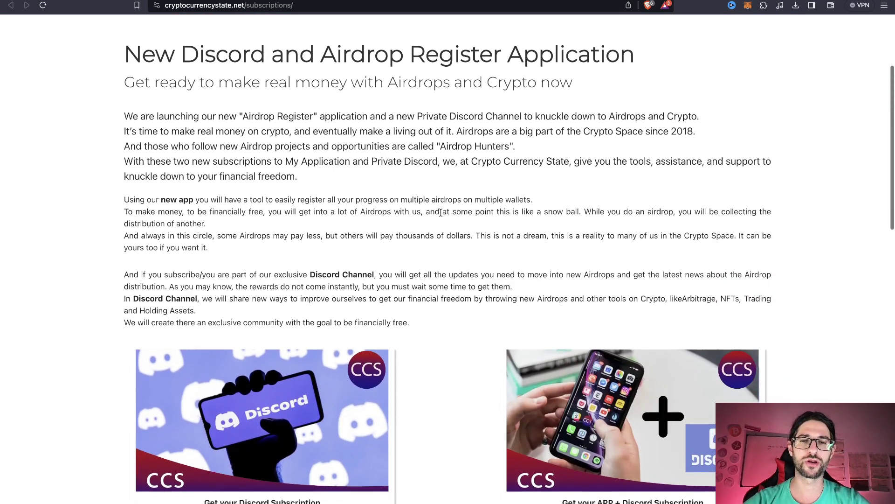
pyautogui.scroll(-3, 442, 213)
pyautogui.scroll(-3, 441, 213)
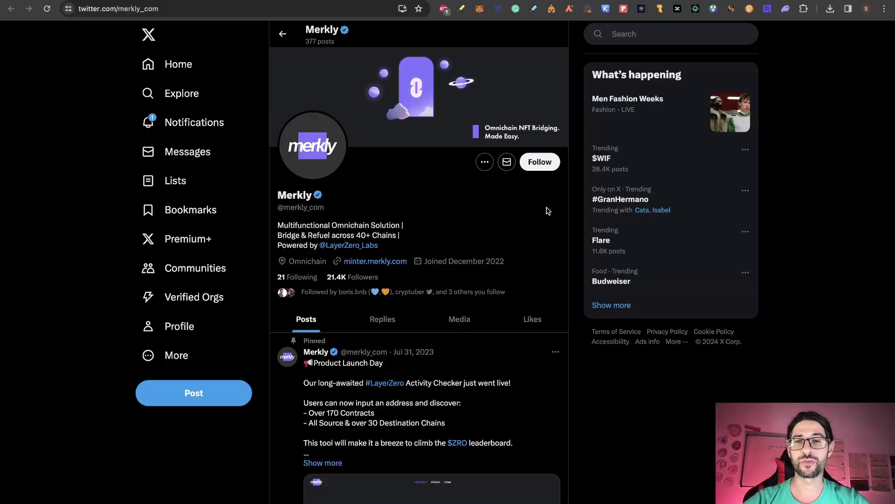